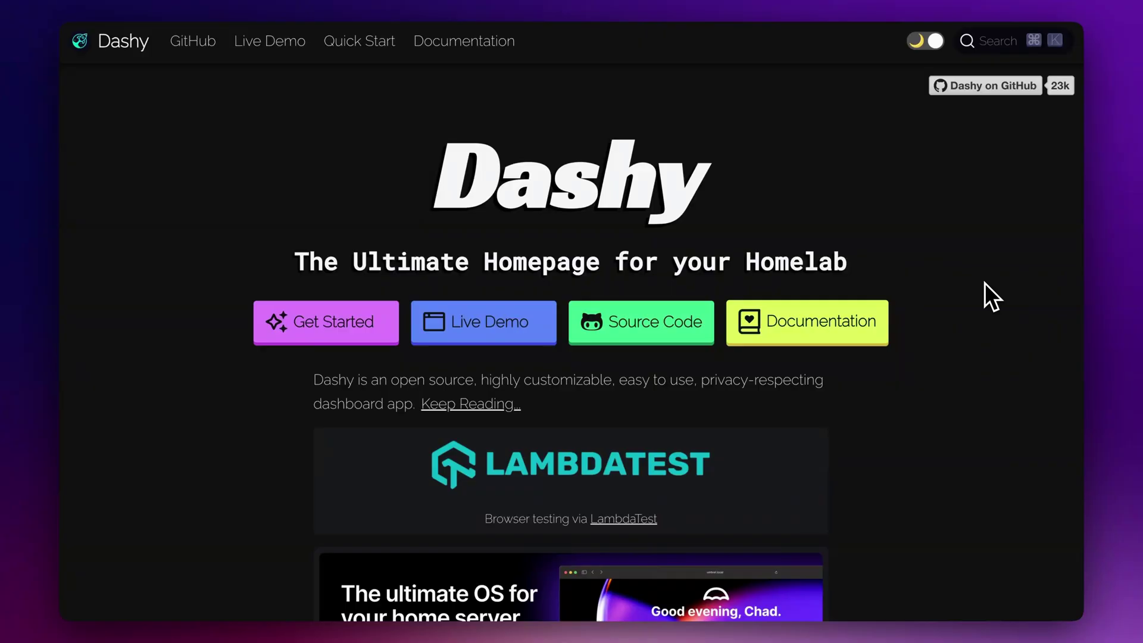
Scroll through the feature list on the Dashy homepage.
{"action": "scroll", "coordinate": [984, 284], "scroll_direction": "down", "scroll_amount": 5}
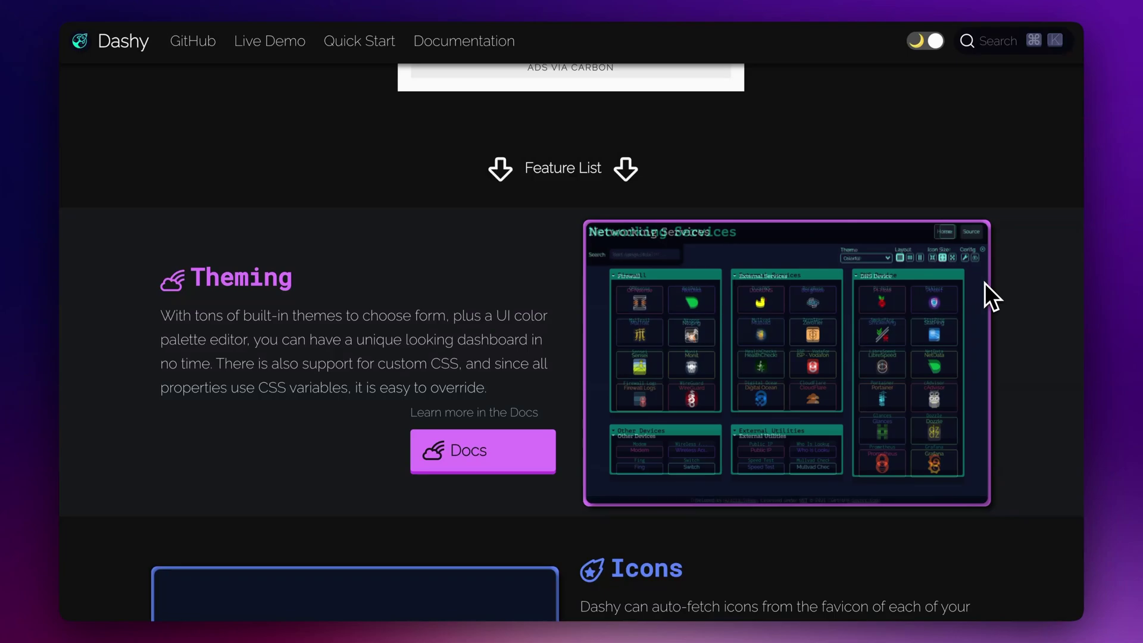
{"action": "scroll", "coordinate": [984, 284], "scroll_direction": "down", "scroll_amount": 4}
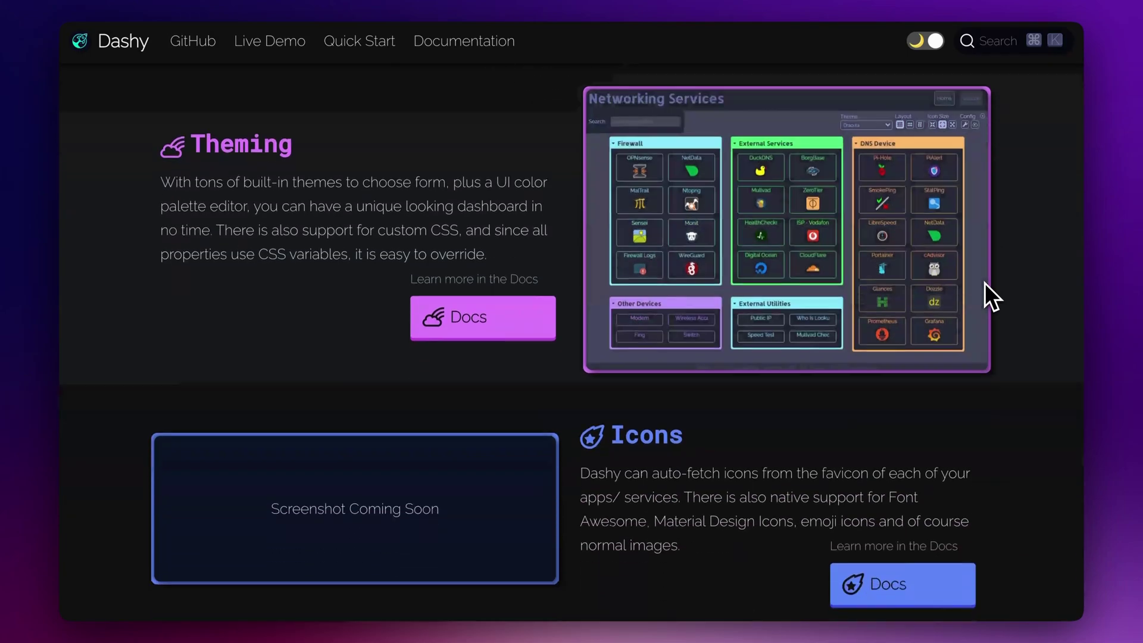
{"action": "scroll", "coordinate": [985, 284], "scroll_direction": "down", "scroll_amount": 4}
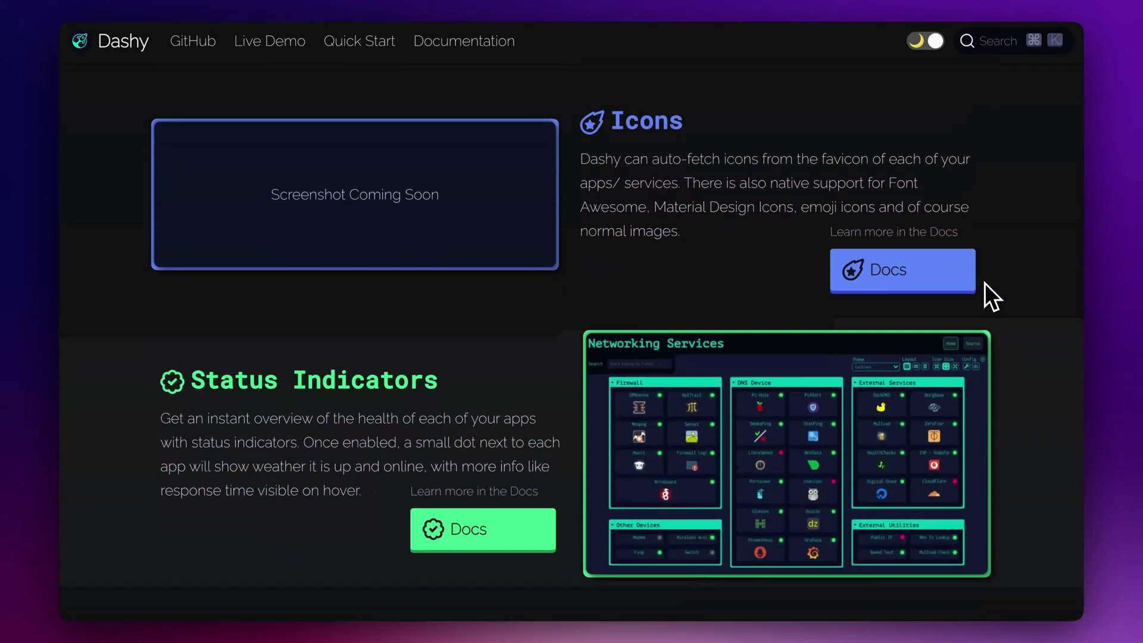
{"action": "scroll", "coordinate": [984, 283], "scroll_direction": "down", "scroll_amount": 10}
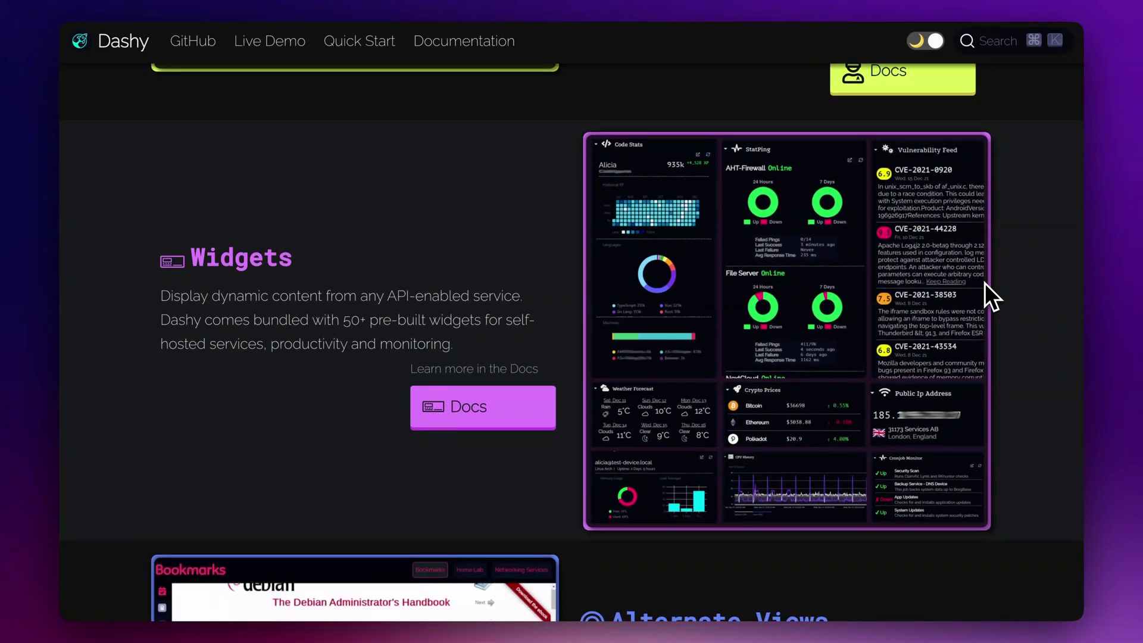
{"action": "scroll", "coordinate": [985, 283], "scroll_direction": "down", "scroll_amount": 3}
{"action": "scroll", "coordinate": [984, 283], "scroll_direction": "down", "scroll_amount": 3}
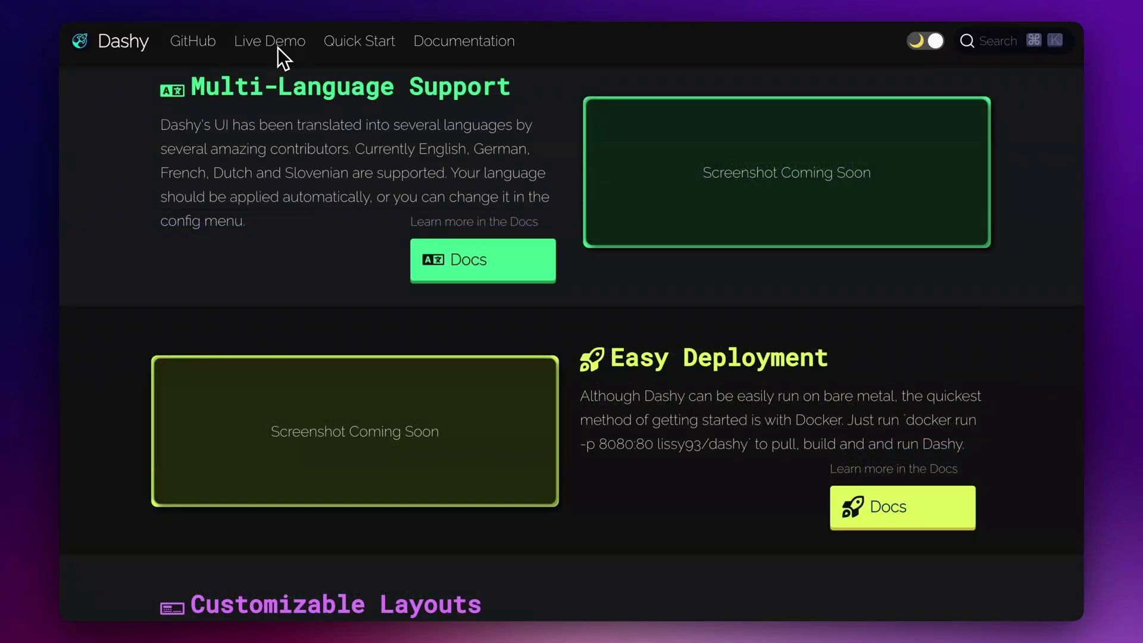
Open the Dashy Live Demo and read through the Quick Start installation docs.
{"action": "left_click", "coordinate": [276, 46]}
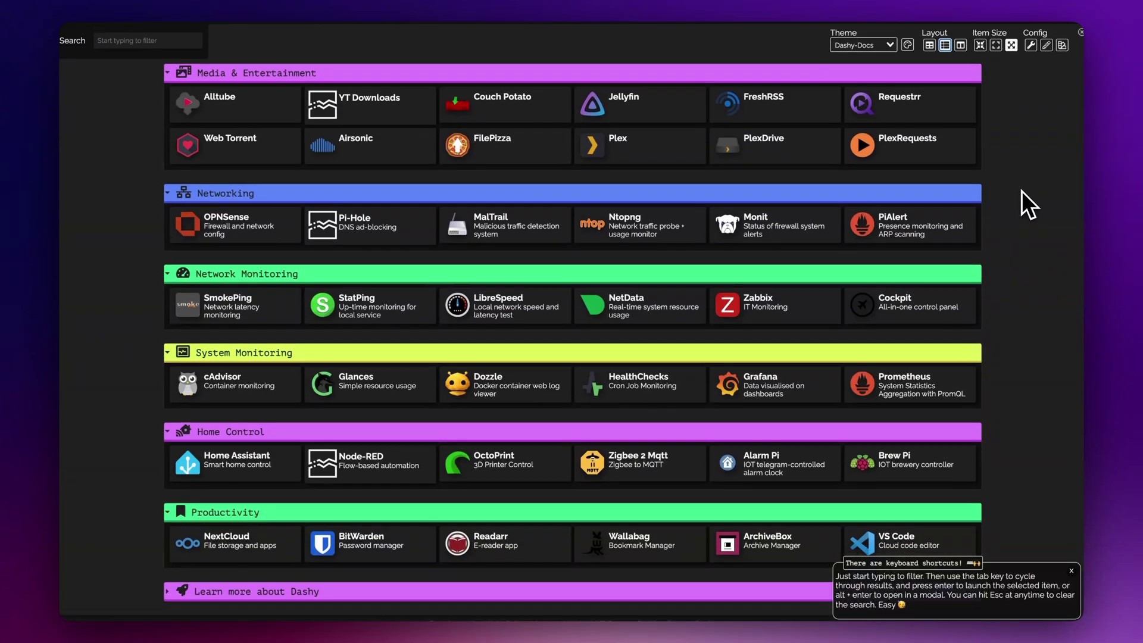
{"action": "scroll", "coordinate": [868, 292], "scroll_direction": "down", "scroll_amount": 5}
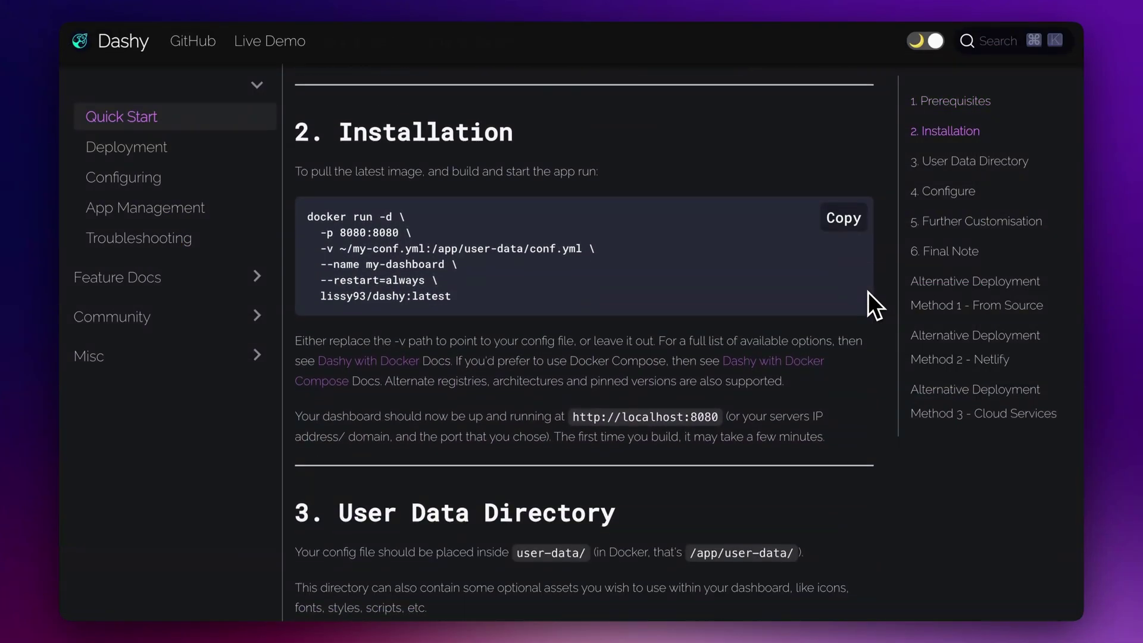
{"action": "scroll", "coordinate": [868, 292], "scroll_direction": "down", "scroll_amount": 7}
{"action": "scroll", "coordinate": [879, 289], "scroll_direction": "down", "scroll_amount": 1}
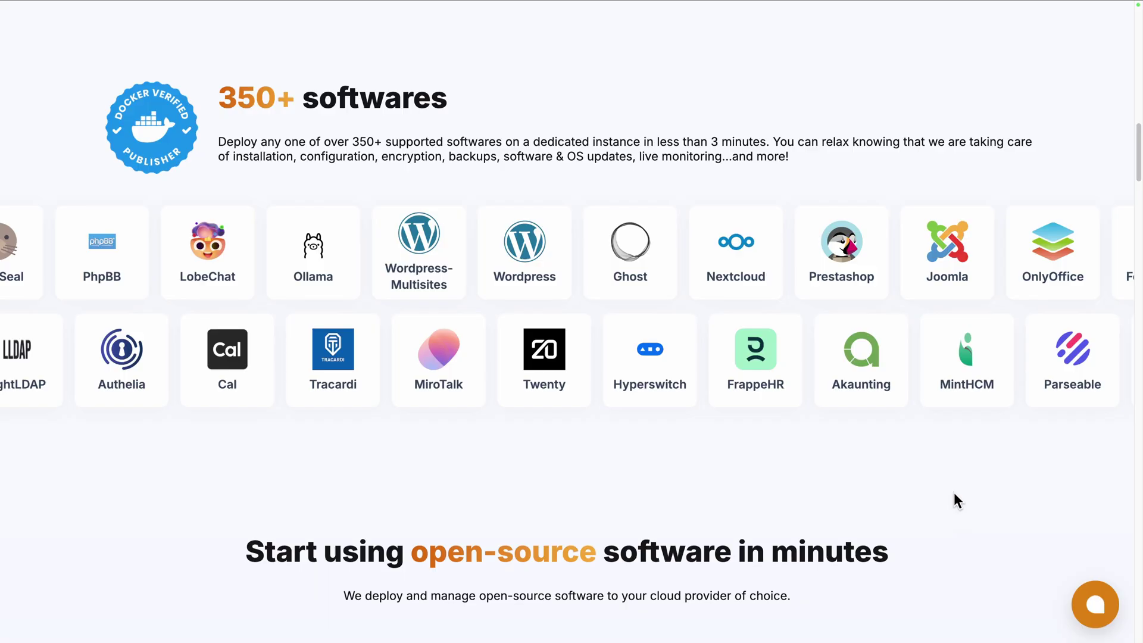
{"action": "scroll", "coordinate": [954, 499], "scroll_direction": "down", "scroll_amount": 7}
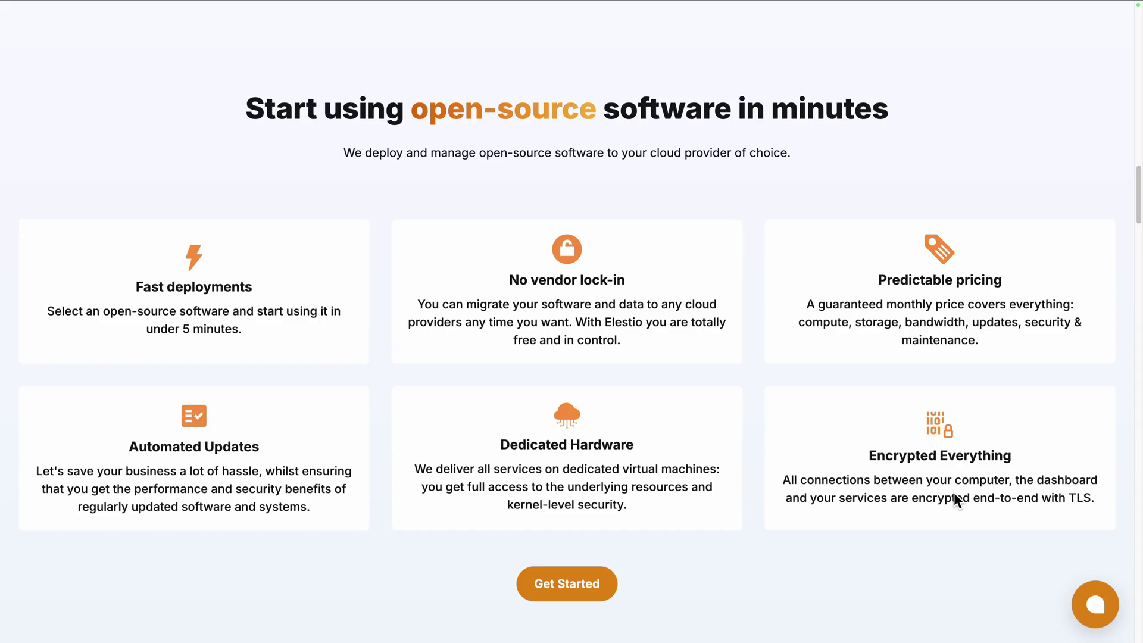
{"action": "scroll", "coordinate": [954, 493], "scroll_direction": "down", "scroll_amount": 10}
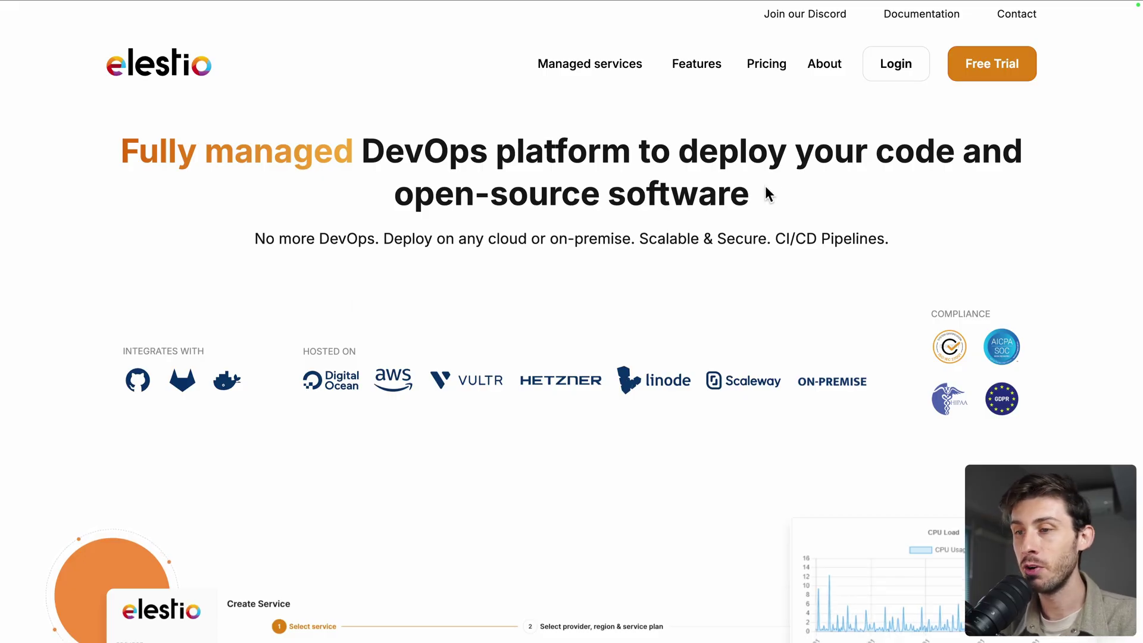
Sign in to Elestio, start a first service, and select Dashy after searching 'dash'.
{"action": "left_click", "coordinate": [900, 65]}
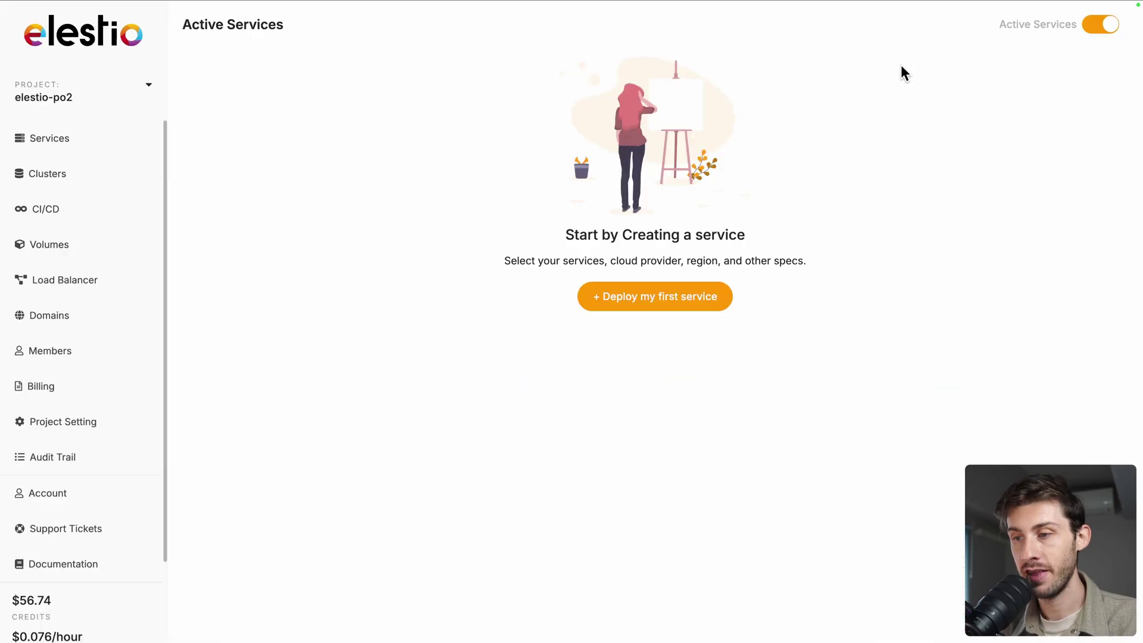
{"action": "left_click", "coordinate": [673, 298]}
{"action": "left_click", "coordinate": [681, 181]}
{"action": "type", "text": "dash"}
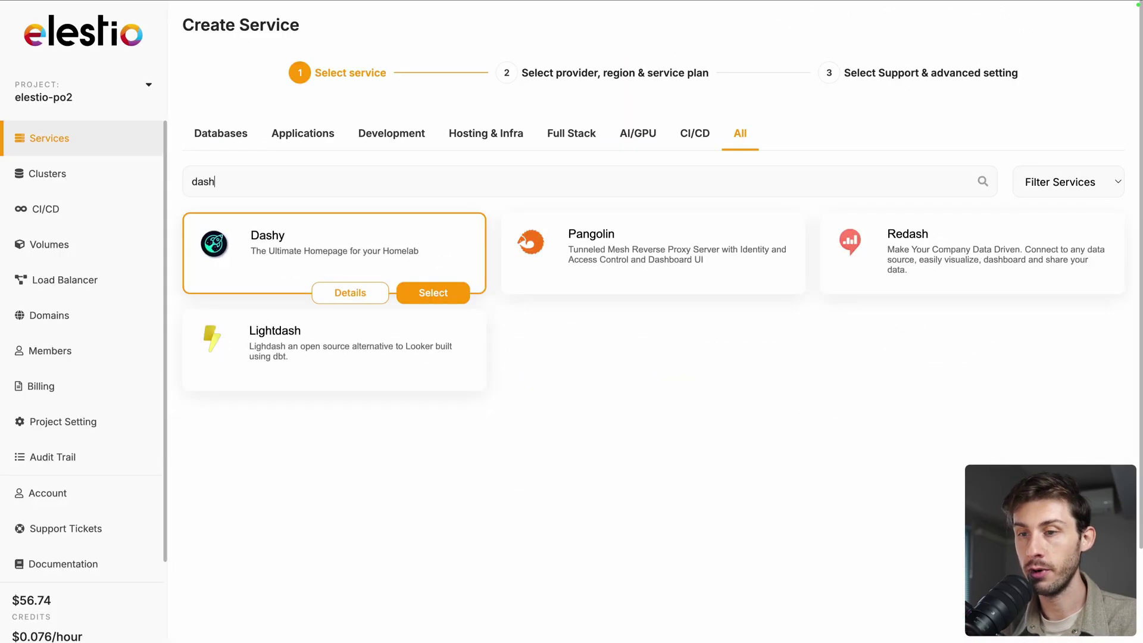
{"action": "left_click", "coordinate": [448, 292]}
Deploy Dashy as dashy-jecok on netcup MEDIUM-2C-4G in Nuremberg with Level 1 support.
{"action": "scroll", "coordinate": [357, 304], "scroll_direction": "down", "scroll_amount": 1}
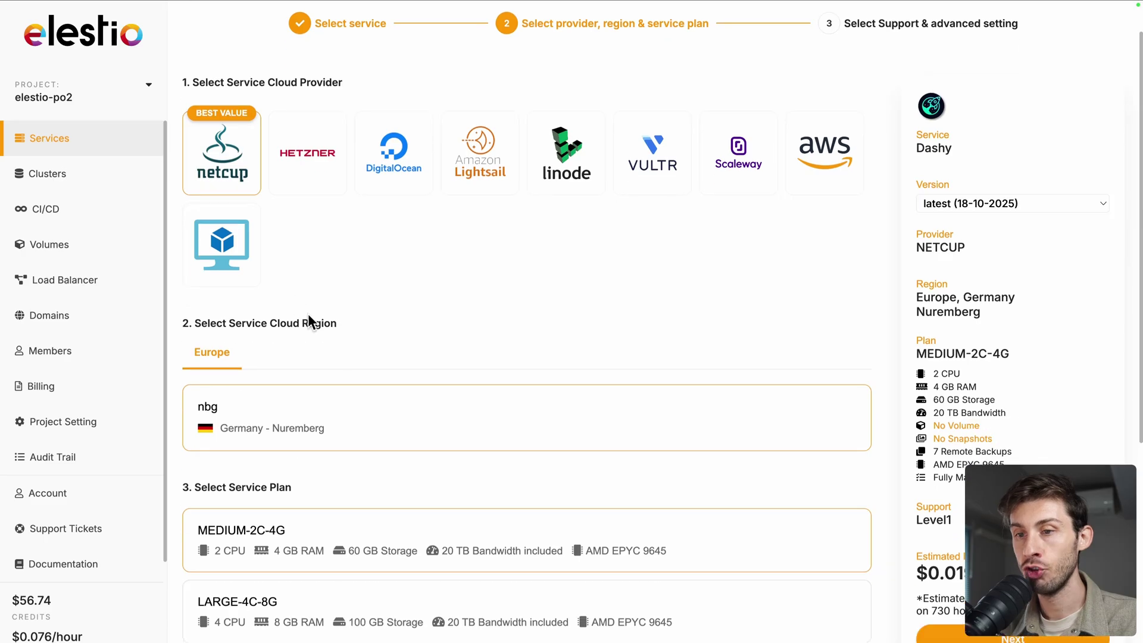
{"action": "scroll", "coordinate": [662, 274], "scroll_direction": "down", "scroll_amount": 5}
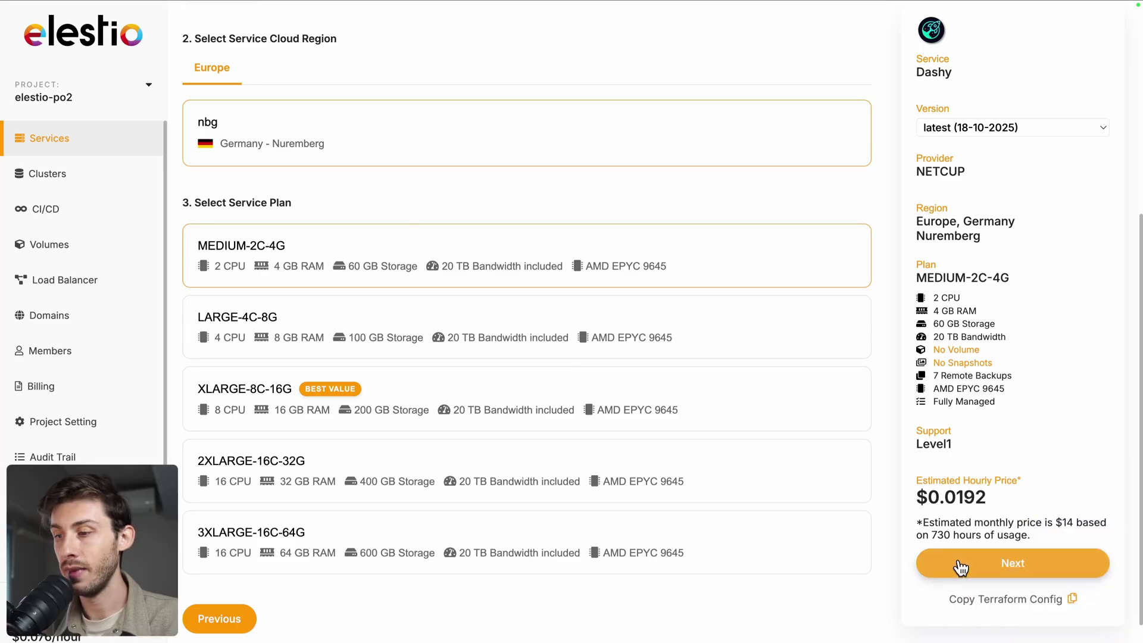
{"action": "left_click", "coordinate": [976, 573]}
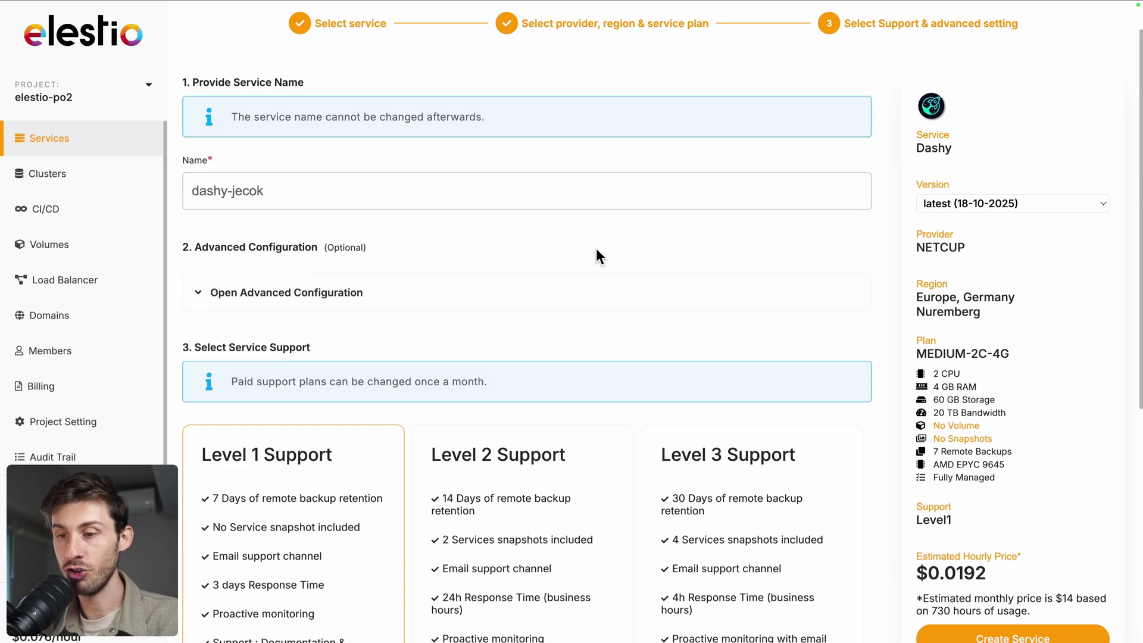
{"action": "scroll", "coordinate": [546, 293], "scroll_direction": "down", "scroll_amount": 2}
{"action": "scroll", "coordinate": [546, 294], "scroll_direction": "down", "scroll_amount": 3}
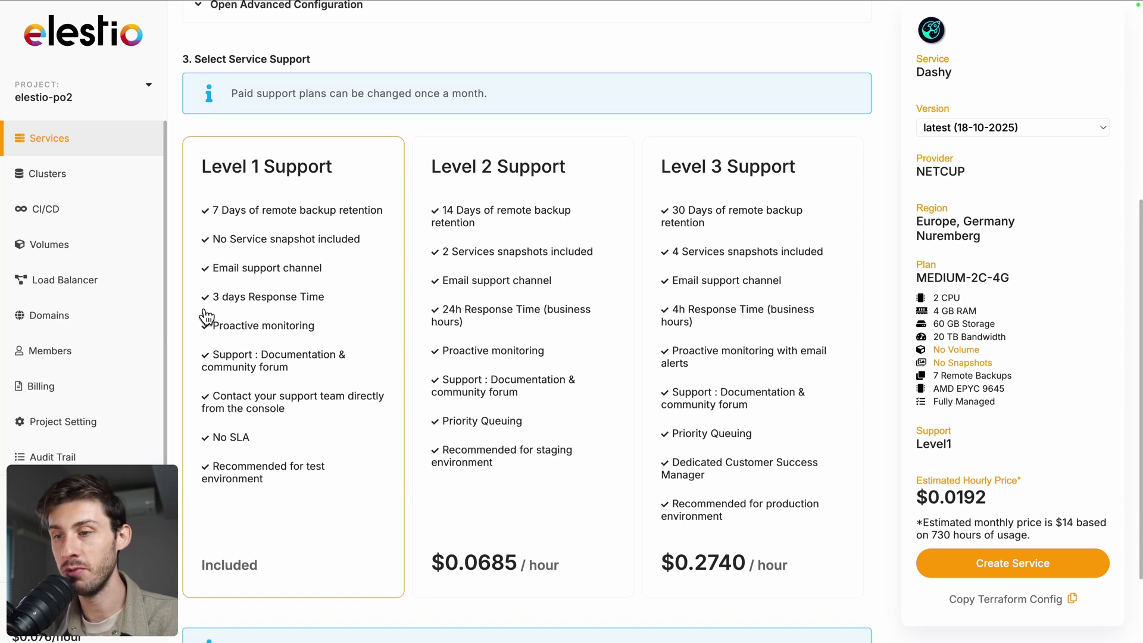
{"action": "left_click", "coordinate": [950, 565]}
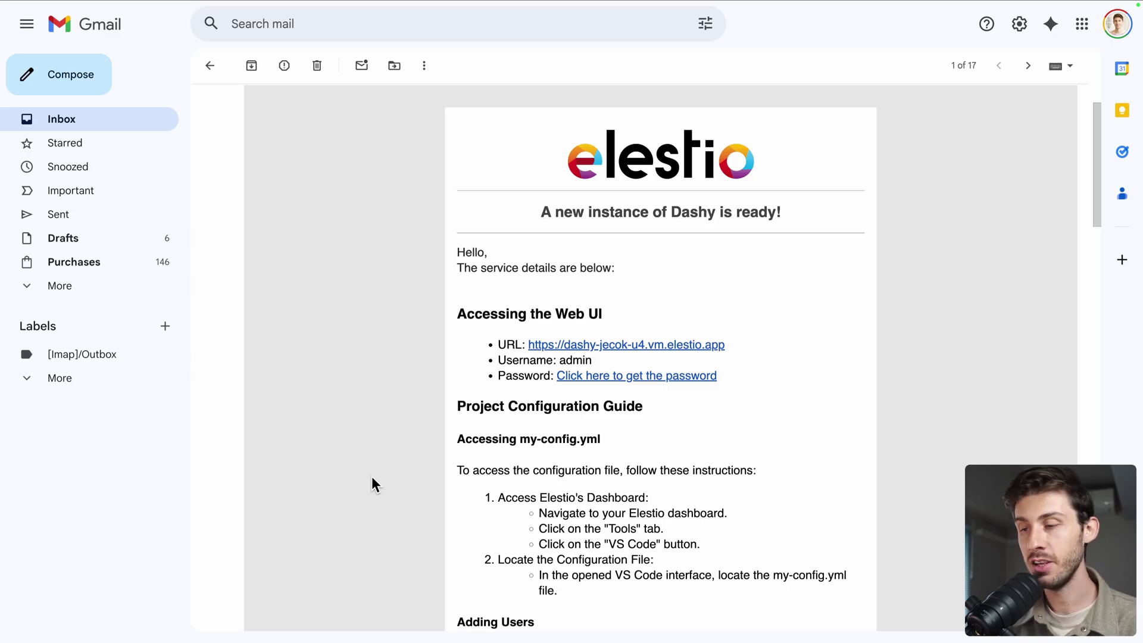
Follow the 'Click here to get the password' link in the Dashy-ready email.
{"action": "scroll", "coordinate": [372, 477], "scroll_direction": "down", "scroll_amount": 2}
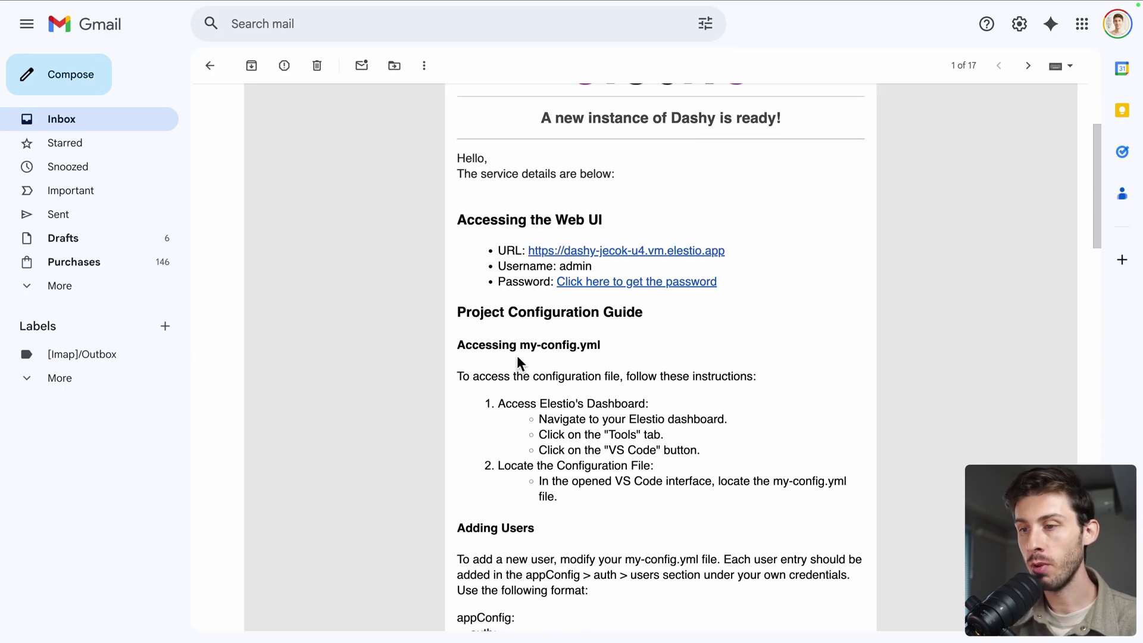
{"action": "left_click", "coordinate": [640, 283]}
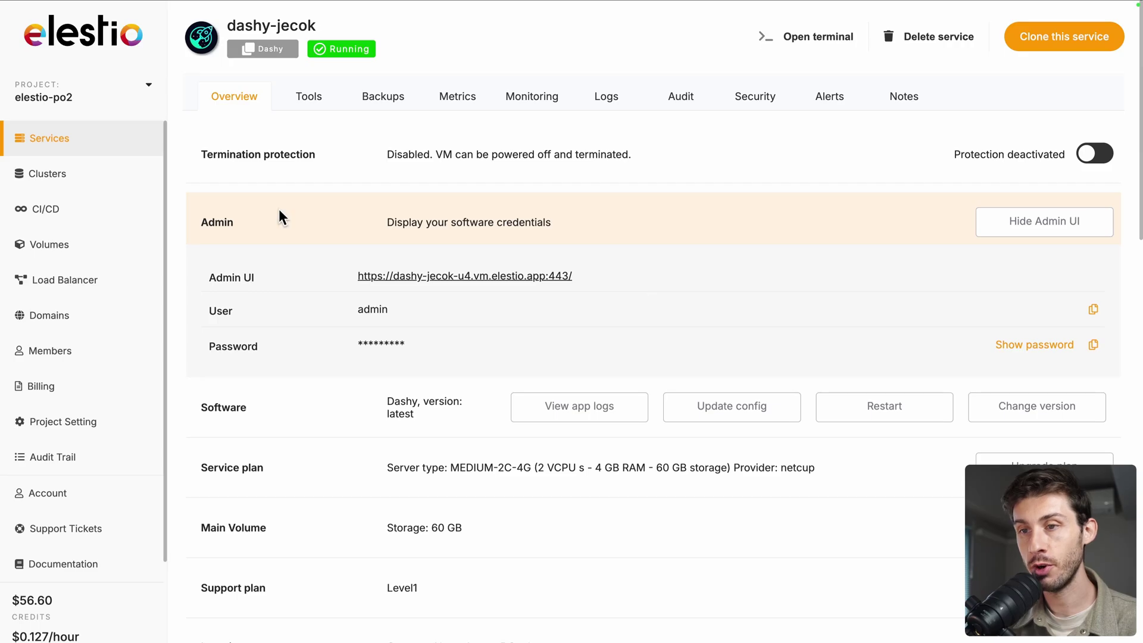
Copy the dashy-jecok admin password and open the Admin UI login page.
{"action": "left_click", "coordinate": [1094, 346]}
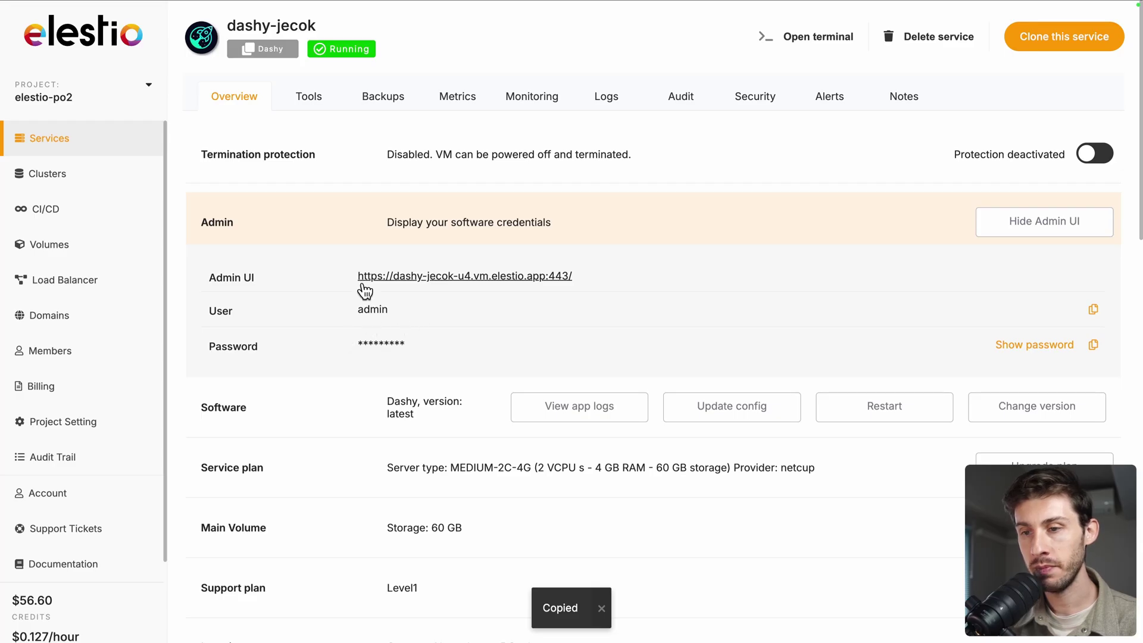
{"action": "left_click", "coordinate": [425, 277]}
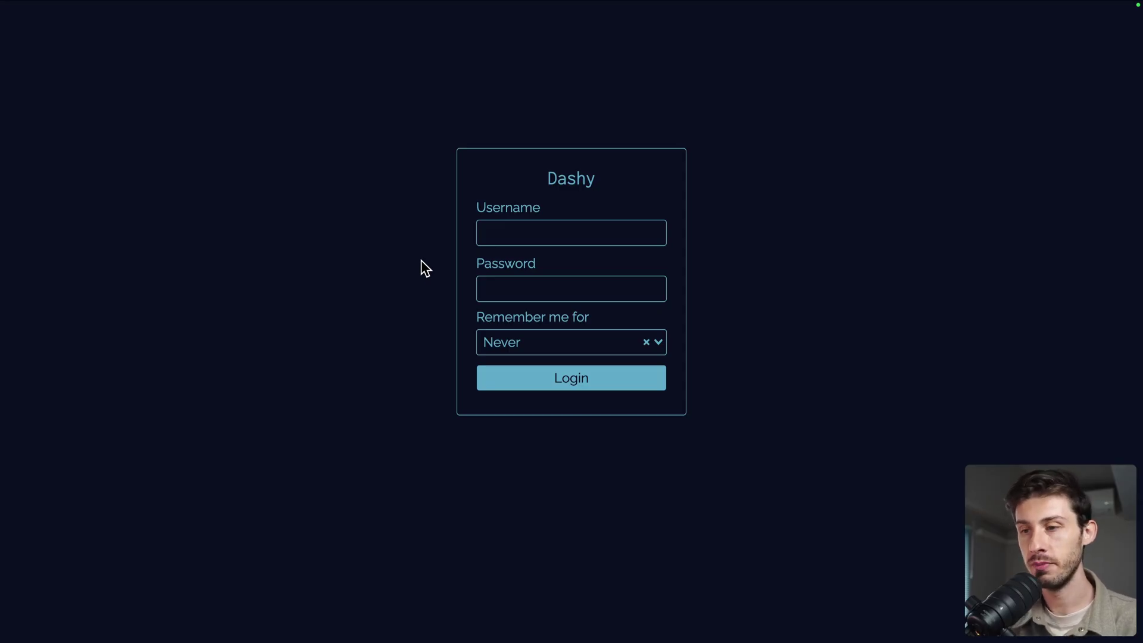
Log in to the new Dashy instance as admin with the copied password.
{"action": "left_click", "coordinate": [493, 234]}
{"action": "type", "text": "admin"}
{"action": "key", "text": "Tab"}
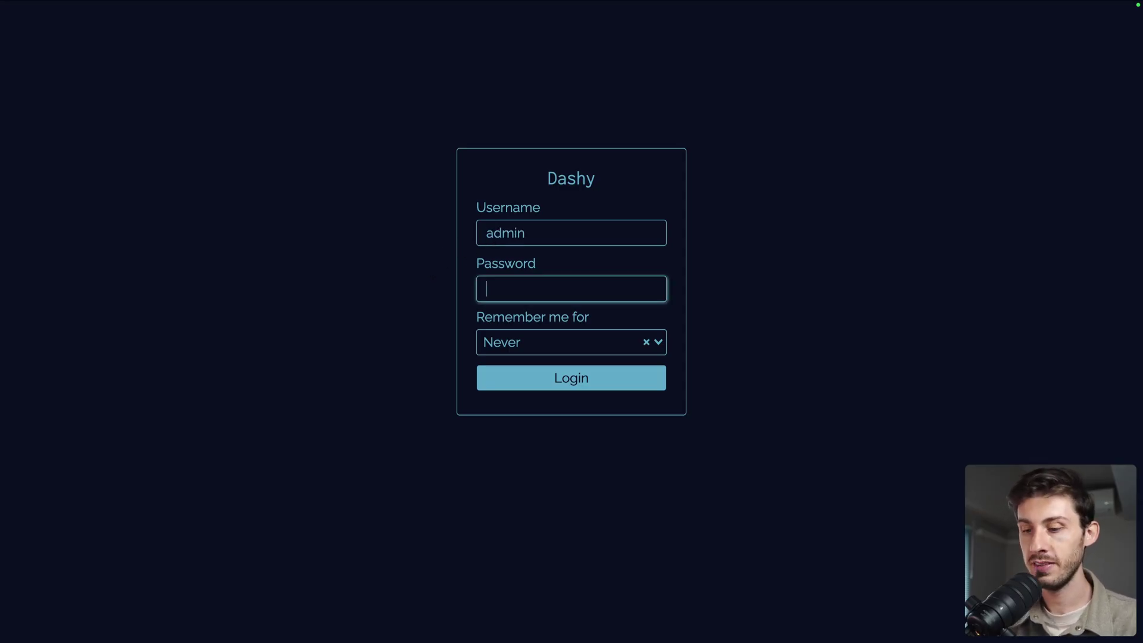
{"action": "key", "text": "ctrl+v"}
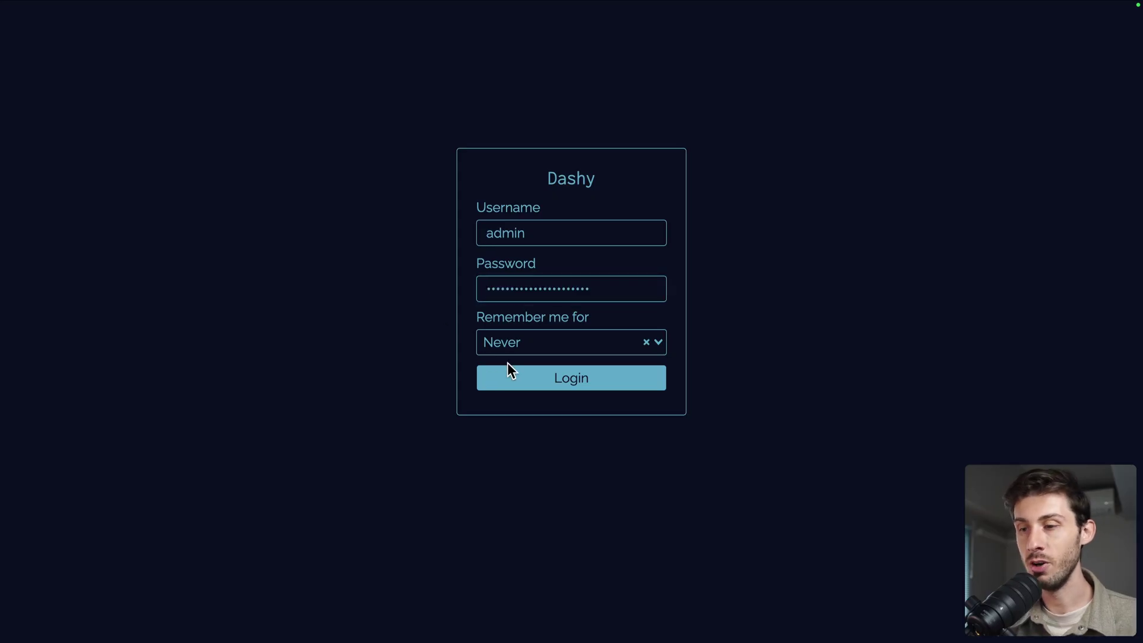
{"action": "left_click", "coordinate": [515, 381]}
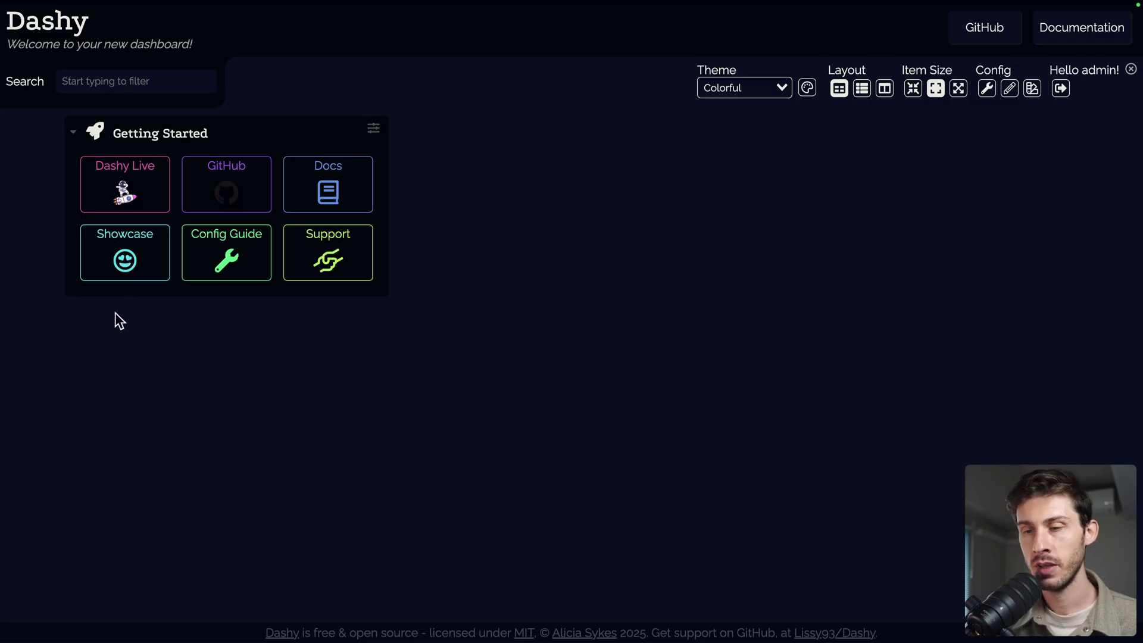
Open the Dashy Live tile in the Getting Started section.
{"action": "left_click", "coordinate": [131, 190]}
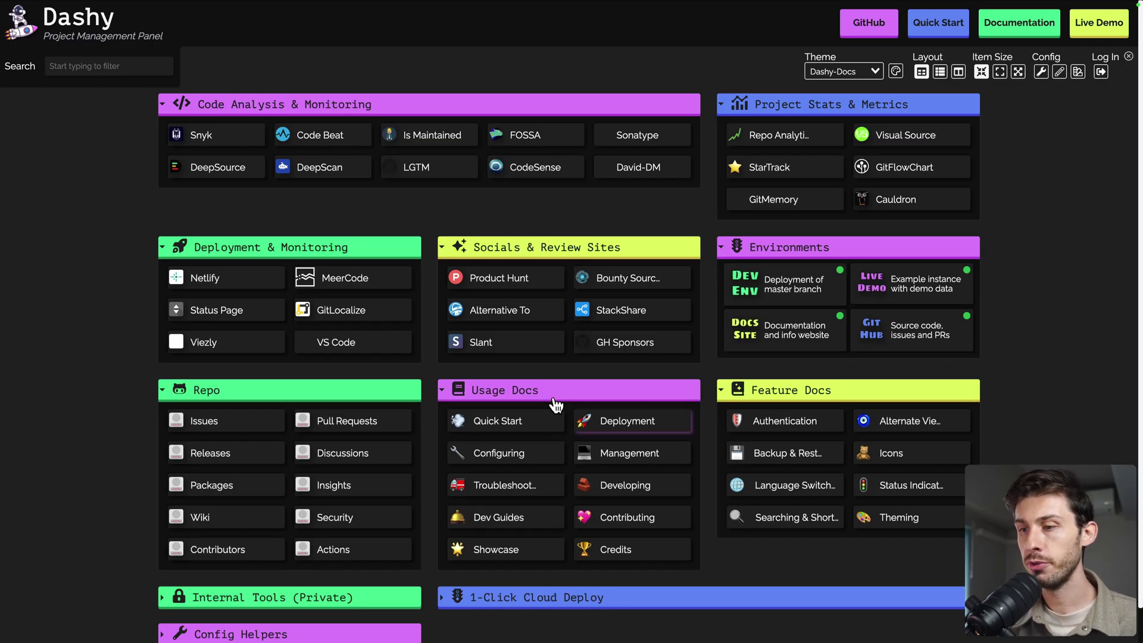
Search the demo items for 'alt', clear the search, and bring up the Theme list.
{"action": "left_click", "coordinate": [115, 68]}
{"action": "type", "text": "alt"}
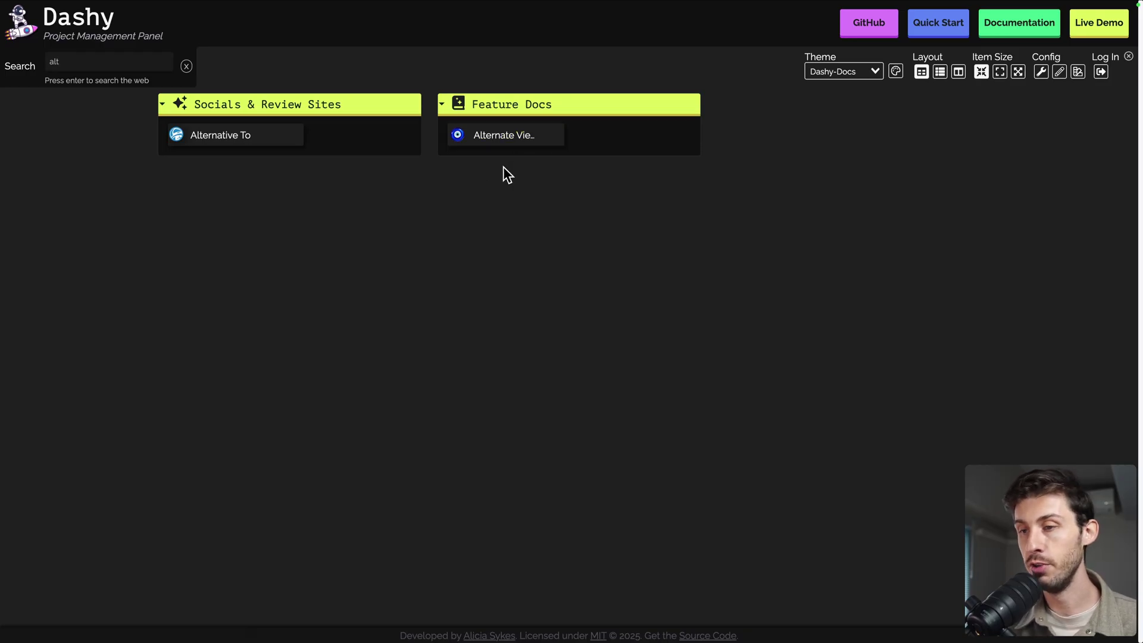
{"action": "left_click", "coordinate": [187, 65]}
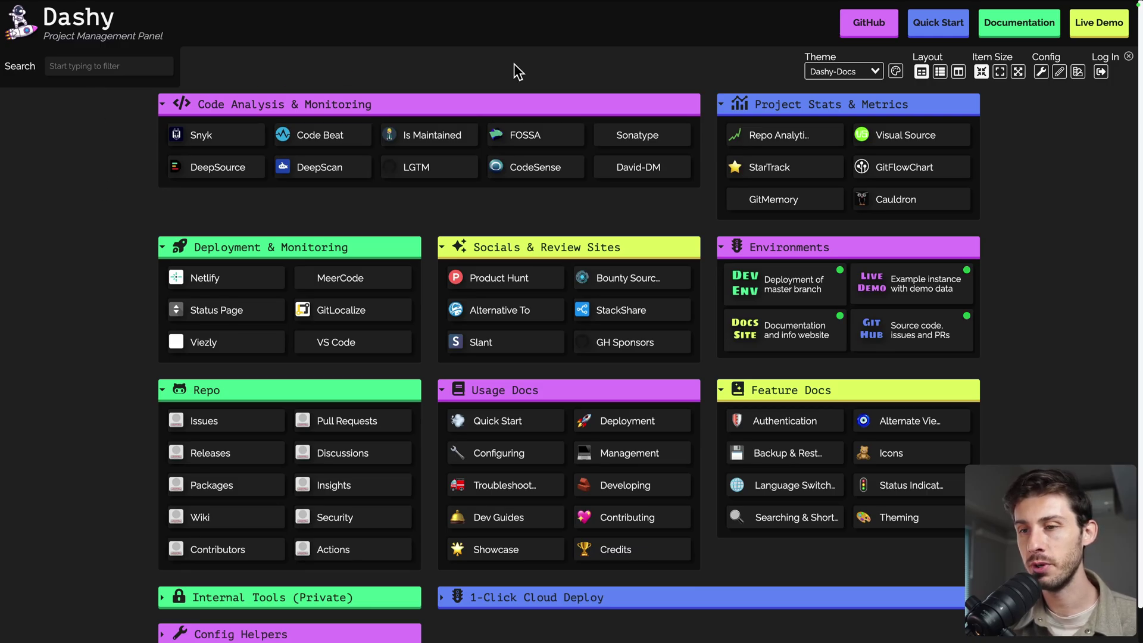
{"action": "left_click", "coordinate": [839, 72]}
Try the Default, Callisto and Oblivion themes on the demo dashboard.
{"action": "left_click", "coordinate": [855, 92]}
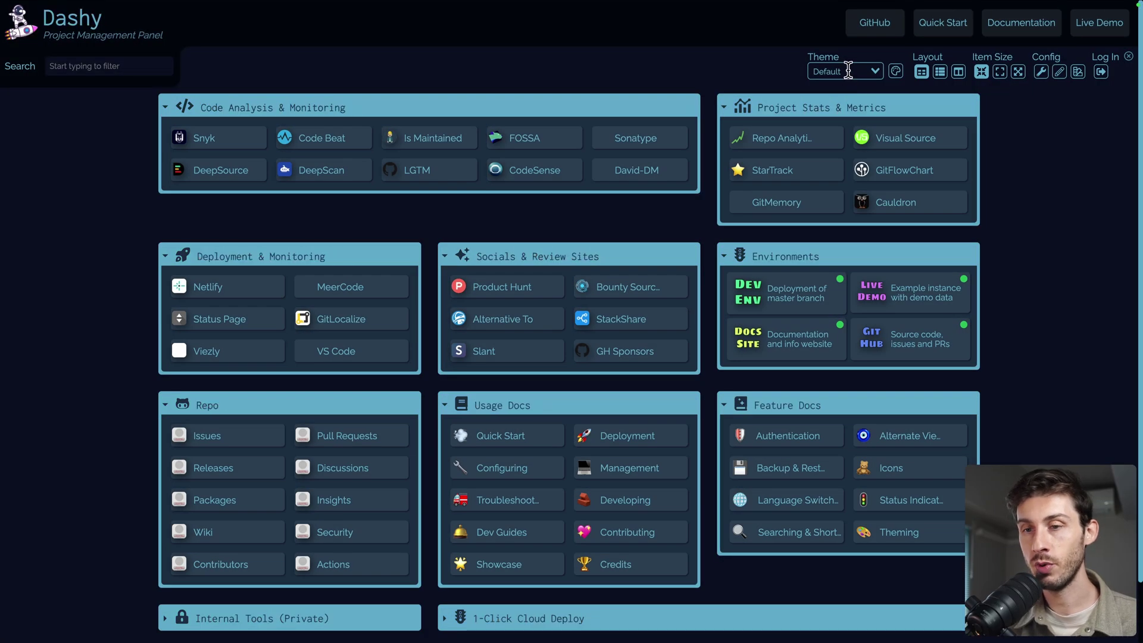
{"action": "left_click", "coordinate": [849, 71]}
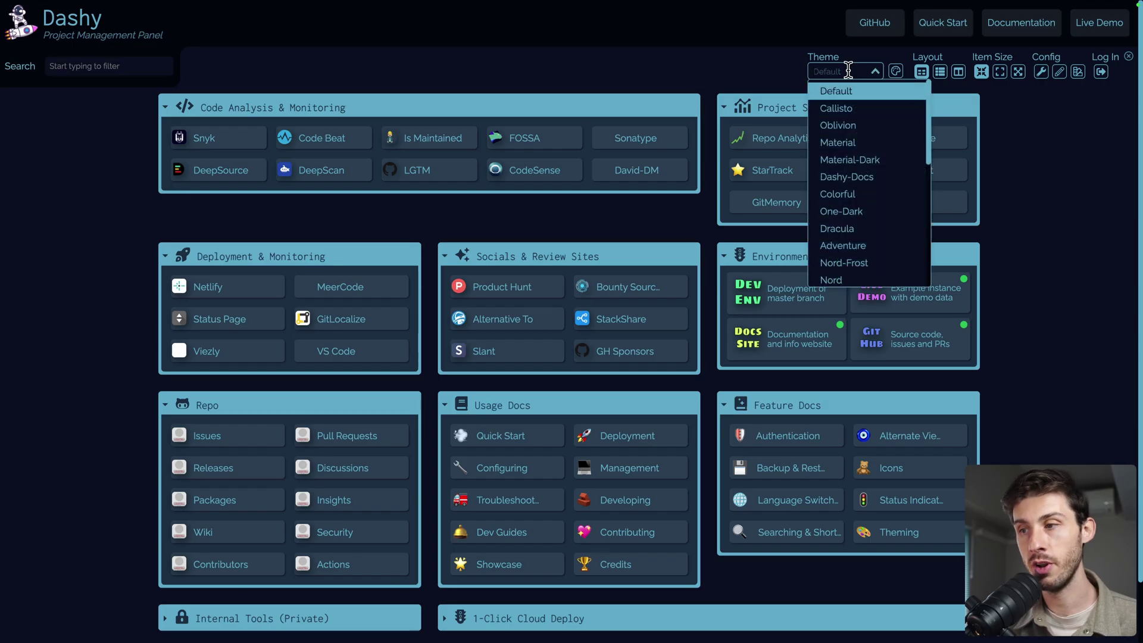
{"action": "left_click", "coordinate": [847, 108]}
{"action": "left_click", "coordinate": [845, 70]}
{"action": "left_click", "coordinate": [846, 125]}
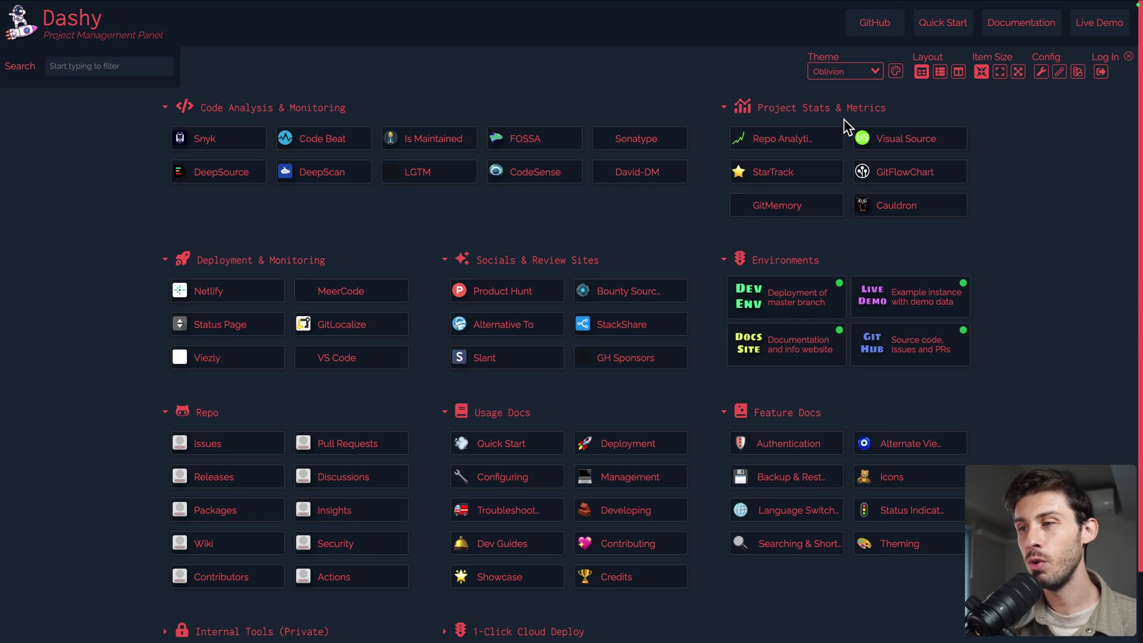
Try the Material and Adventure themes, then settle on Material-Dark.
{"action": "left_click", "coordinate": [848, 71]}
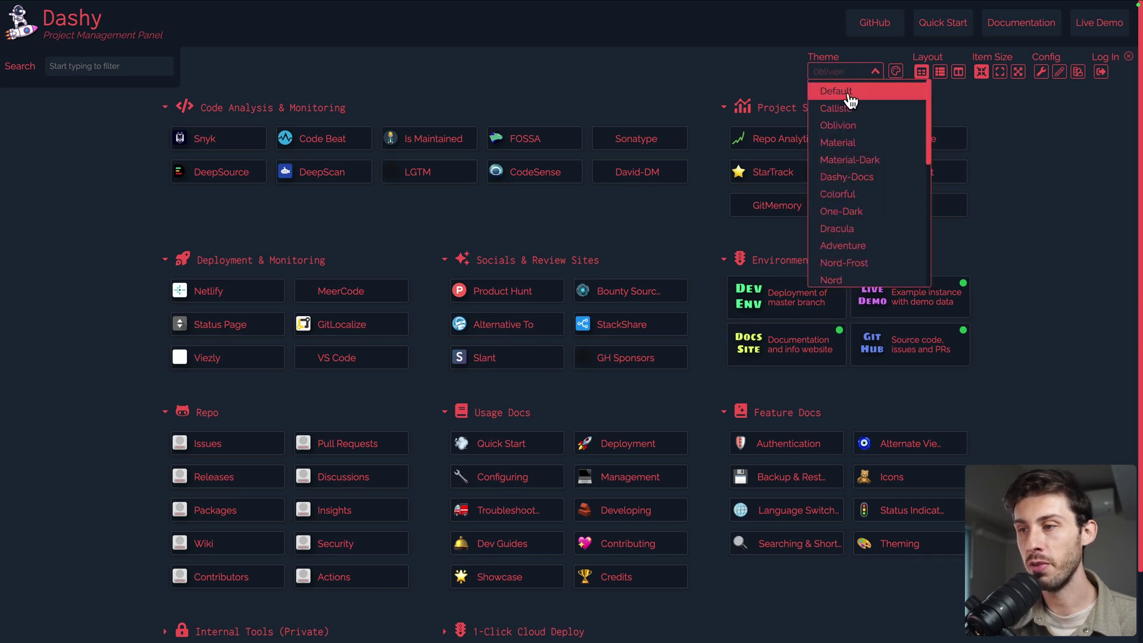
{"action": "left_click", "coordinate": [863, 144]}
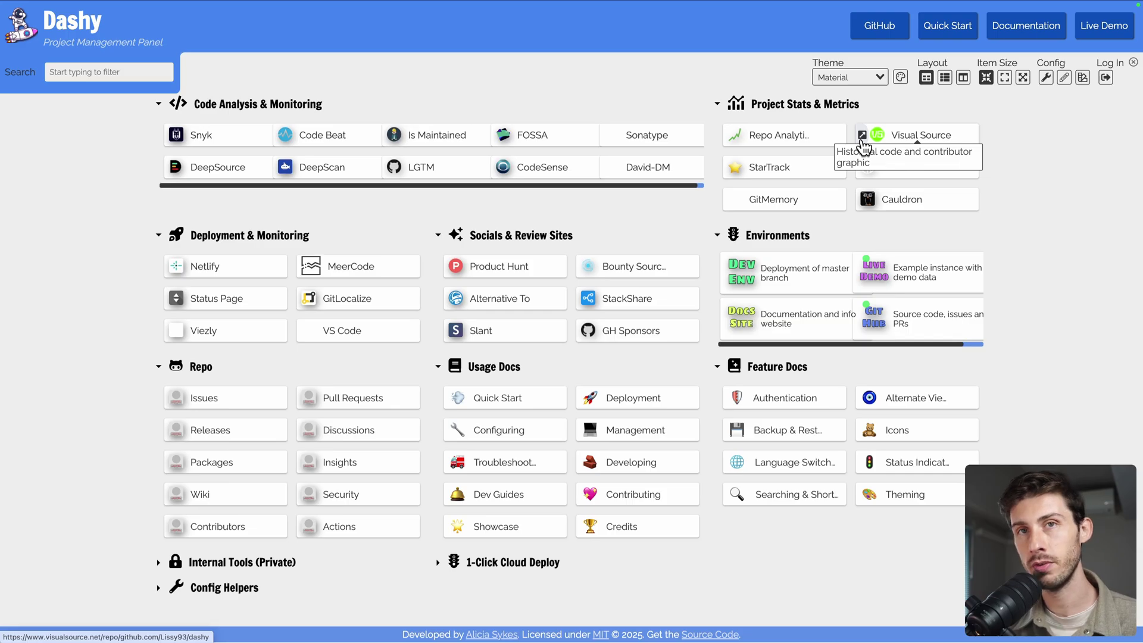
{"action": "left_click", "coordinate": [859, 76]}
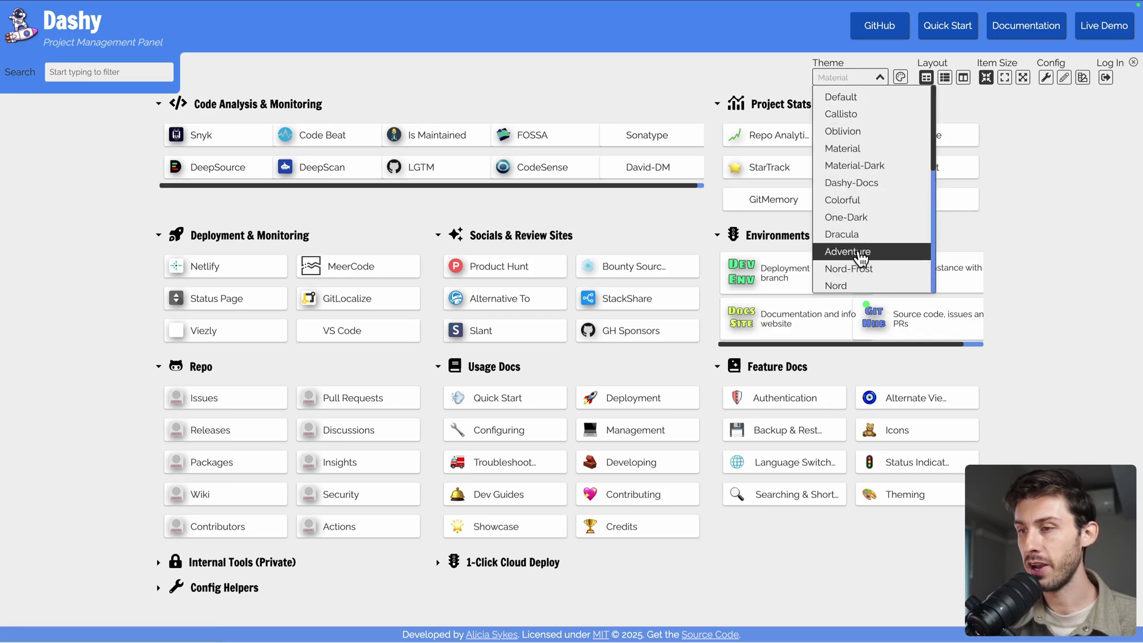
{"action": "left_click", "coordinate": [862, 257]}
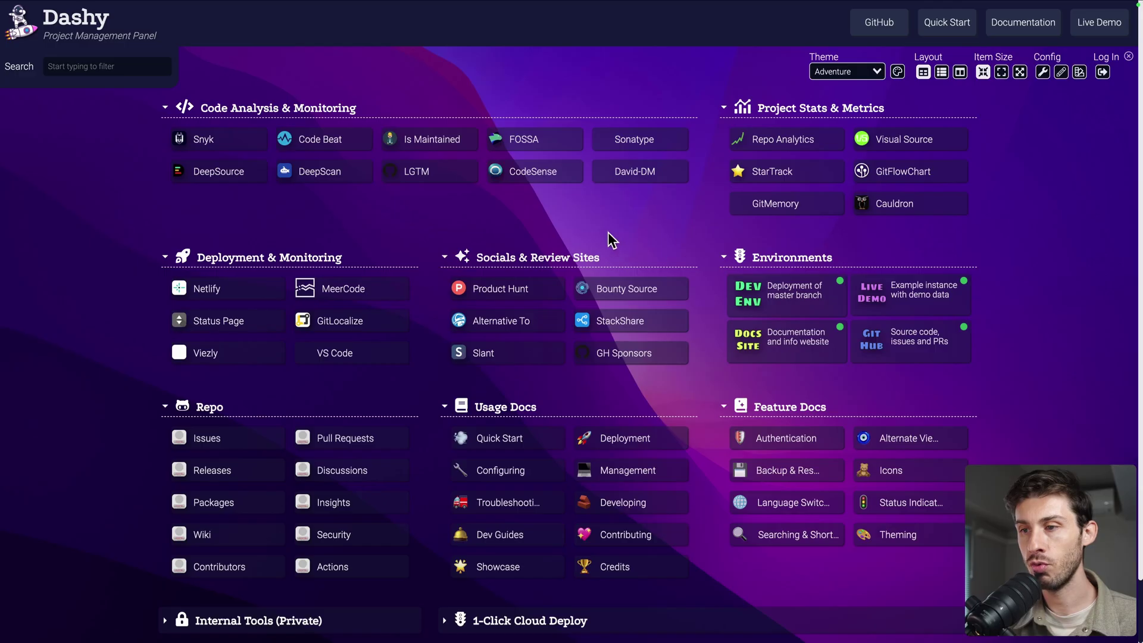
{"action": "left_click", "coordinate": [840, 77]}
{"action": "left_click", "coordinate": [859, 161]}
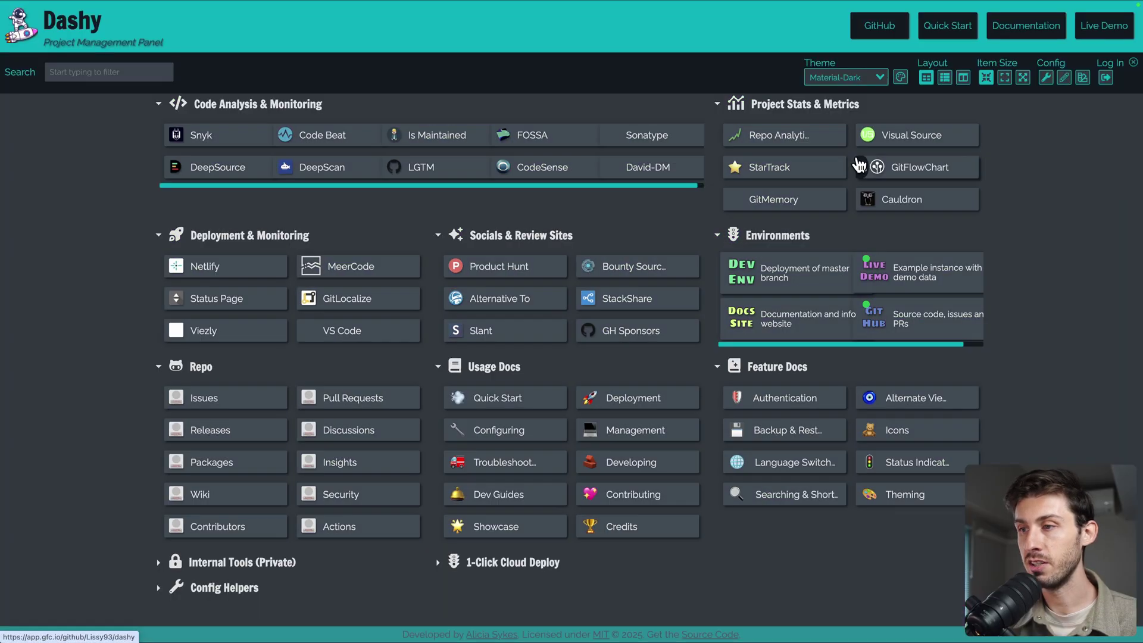
{"action": "left_click", "coordinate": [900, 78]}
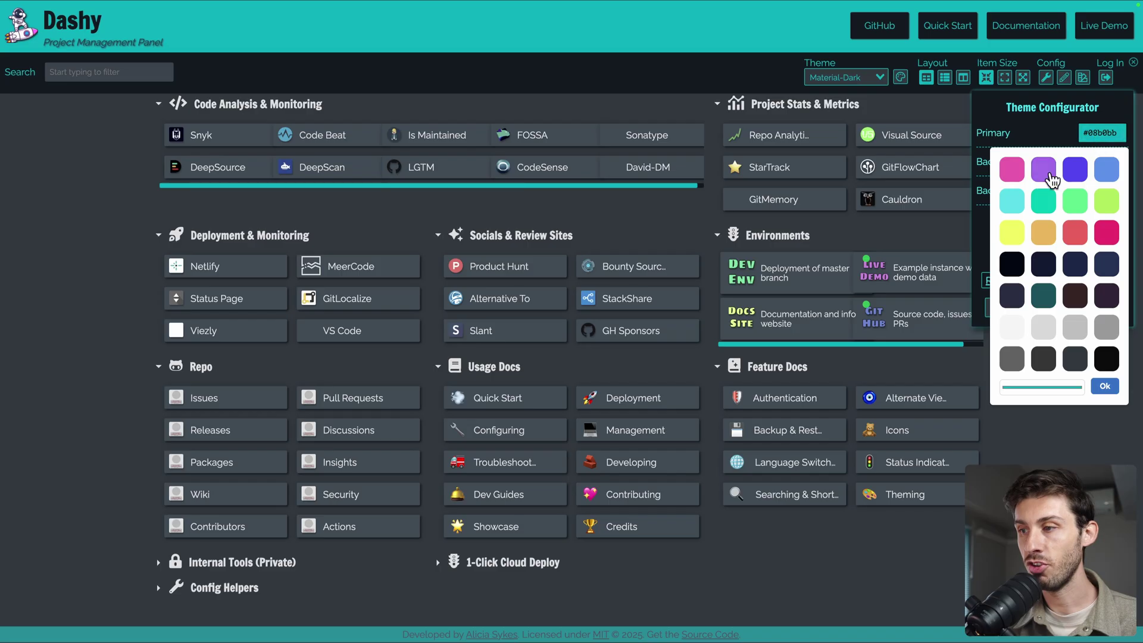
{"action": "left_click", "coordinate": [1050, 176]}
{"action": "left_click", "coordinate": [1101, 133]}
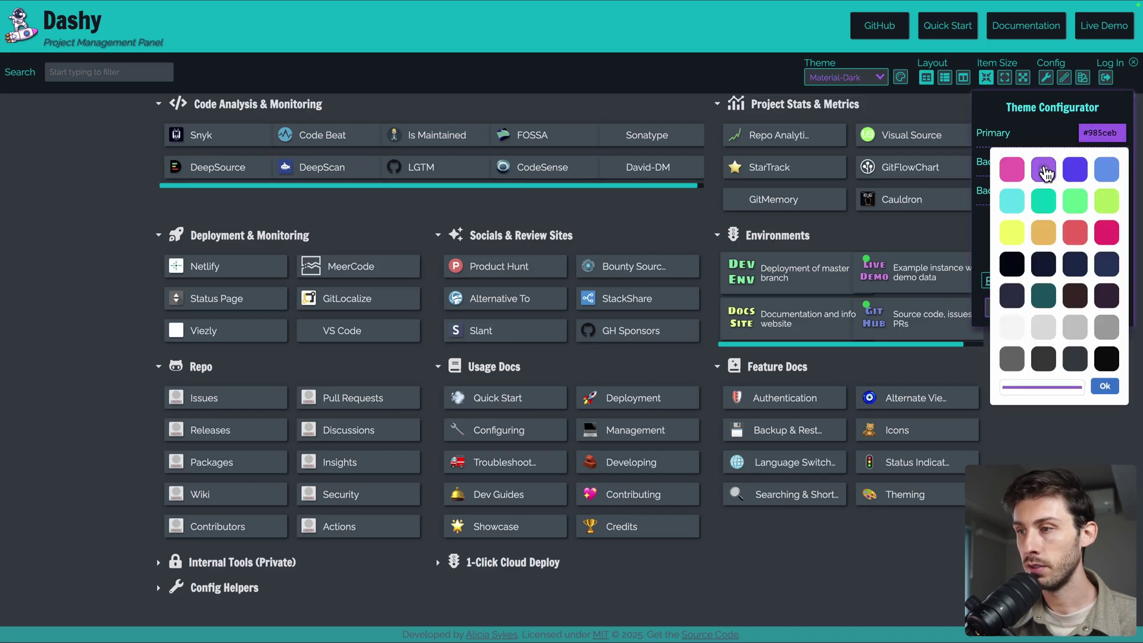
{"action": "left_click", "coordinate": [1048, 174]}
{"action": "left_click", "coordinate": [1094, 190]}
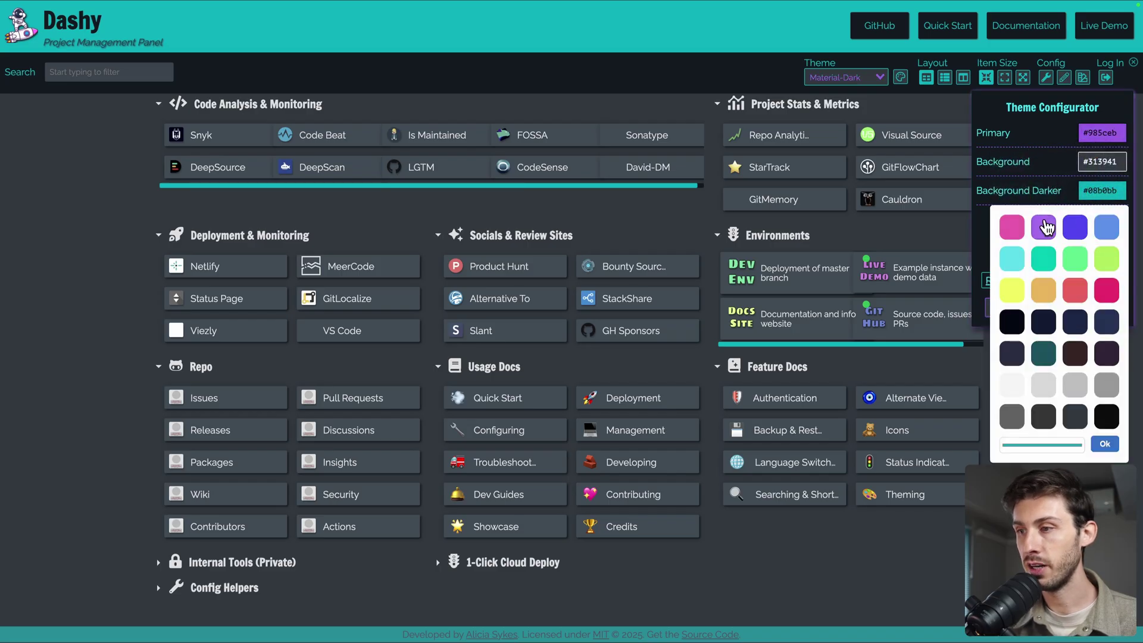
{"action": "left_click", "coordinate": [1049, 228]}
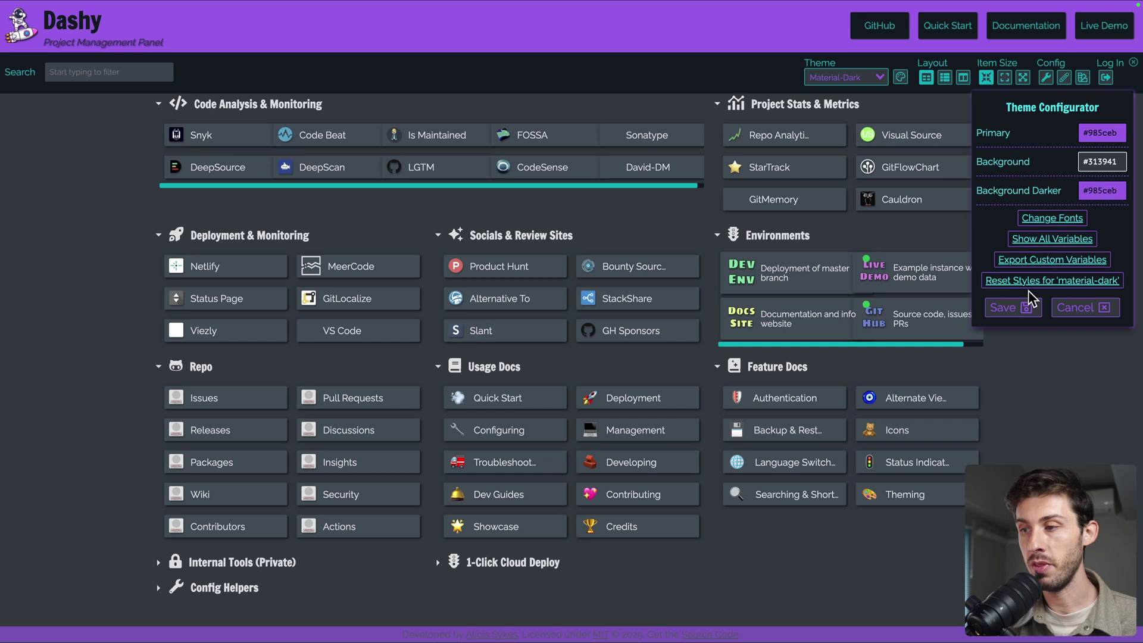
{"action": "left_click", "coordinate": [1088, 307]}
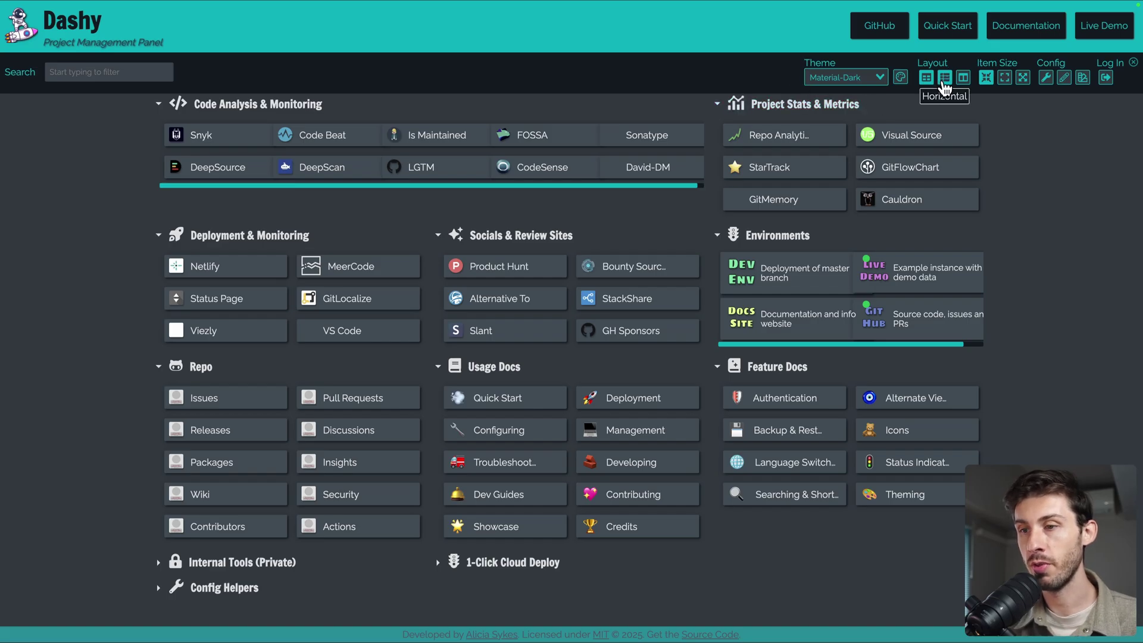
{"action": "left_click", "coordinate": [943, 82]}
{"action": "left_click", "coordinate": [955, 79]}
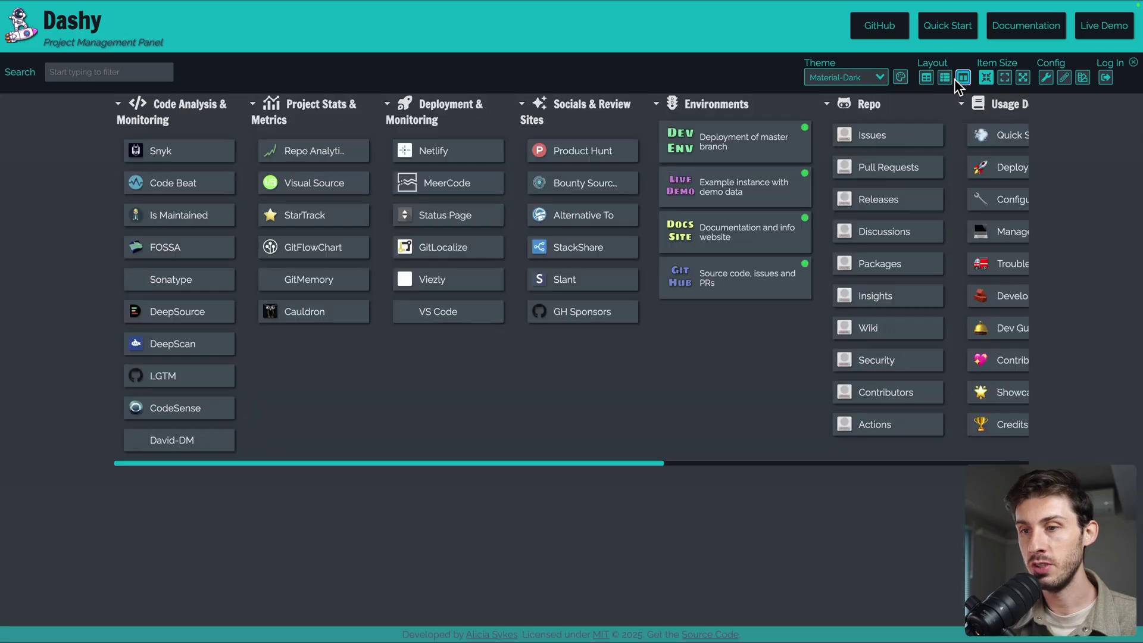
{"action": "scroll", "coordinate": [898, 203], "scroll_direction": "right", "scroll_amount": 8}
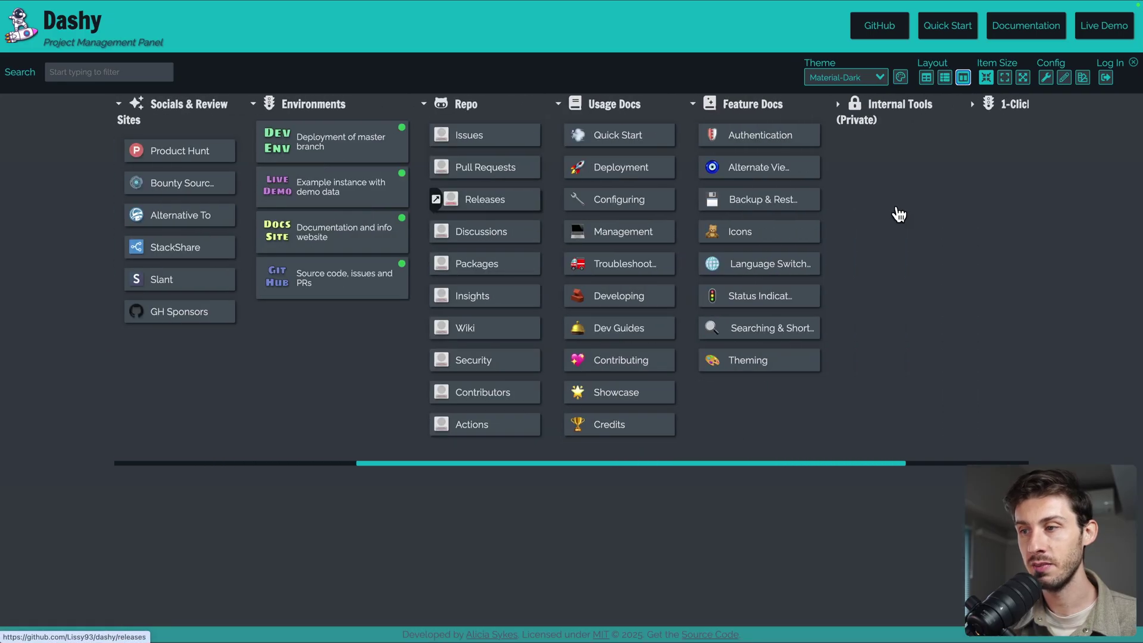
{"action": "scroll", "coordinate": [898, 209], "scroll_direction": "left", "scroll_amount": 10}
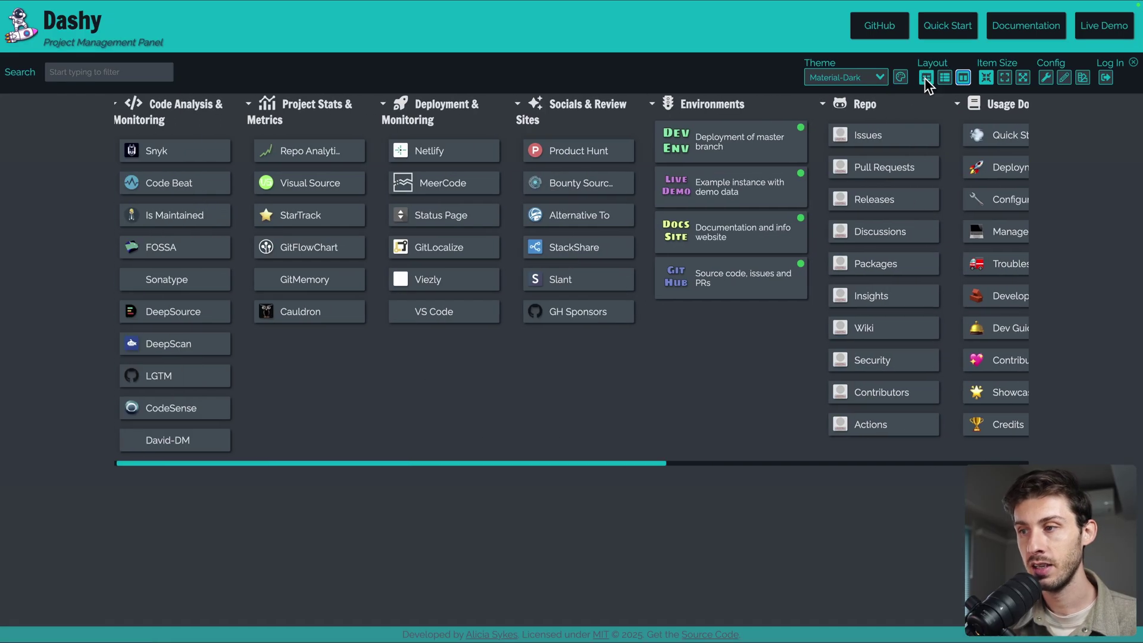
{"action": "left_click", "coordinate": [925, 78]}
{"action": "left_click", "coordinate": [1003, 78]}
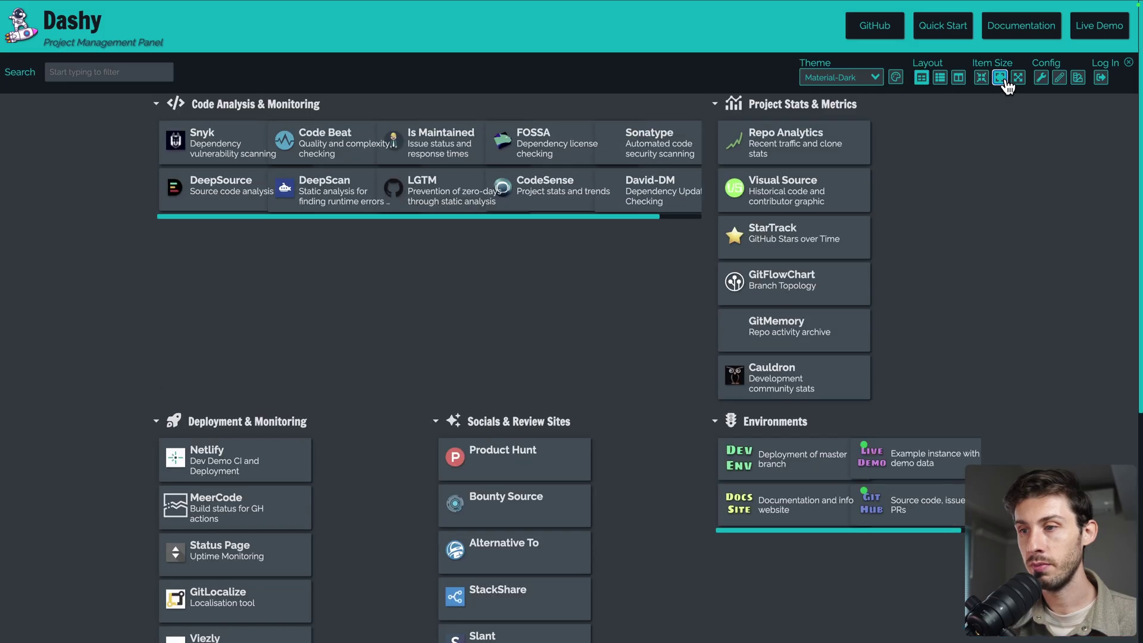
{"action": "left_click", "coordinate": [1020, 79]}
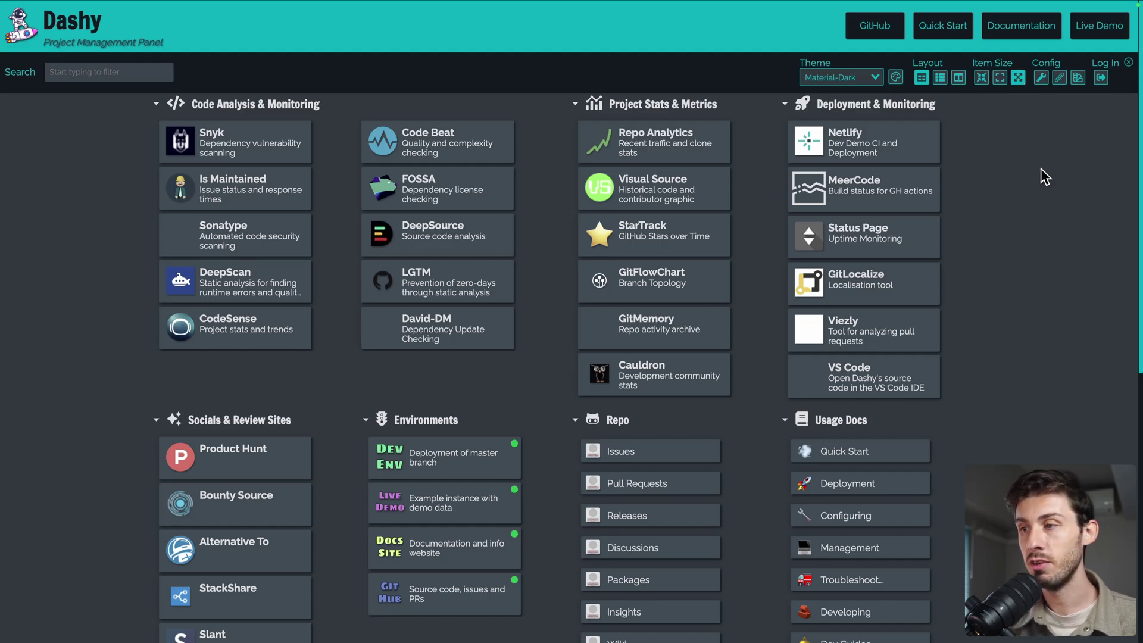
Open Edit Config from the Config wrench menu to show the JSON config tree.
{"action": "left_click", "coordinate": [1040, 77]}
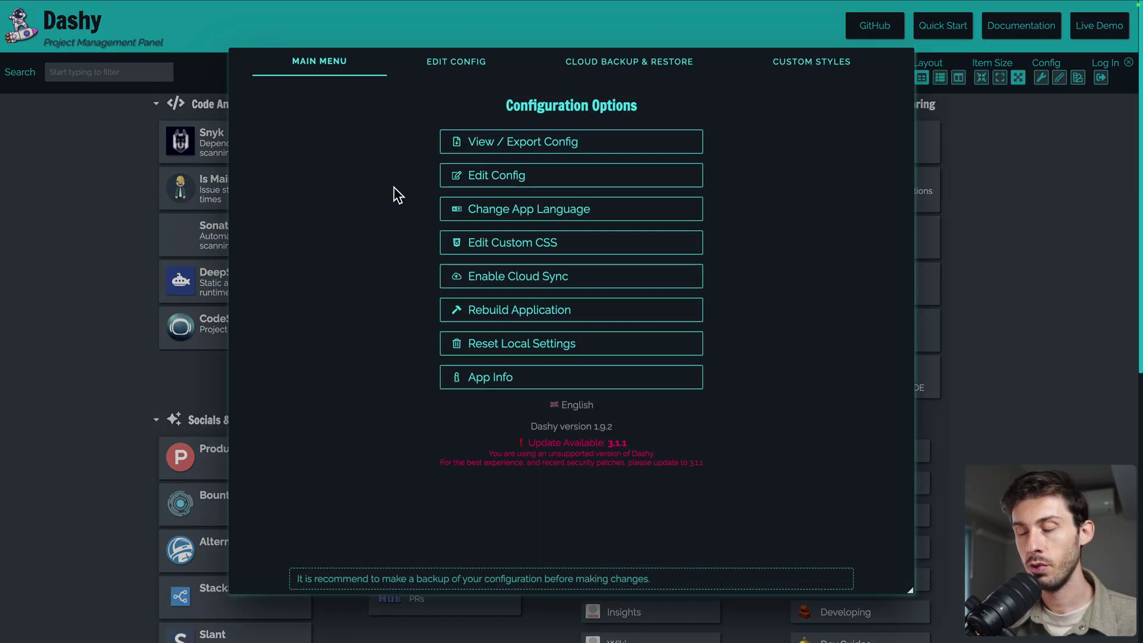
{"action": "left_click", "coordinate": [505, 177]}
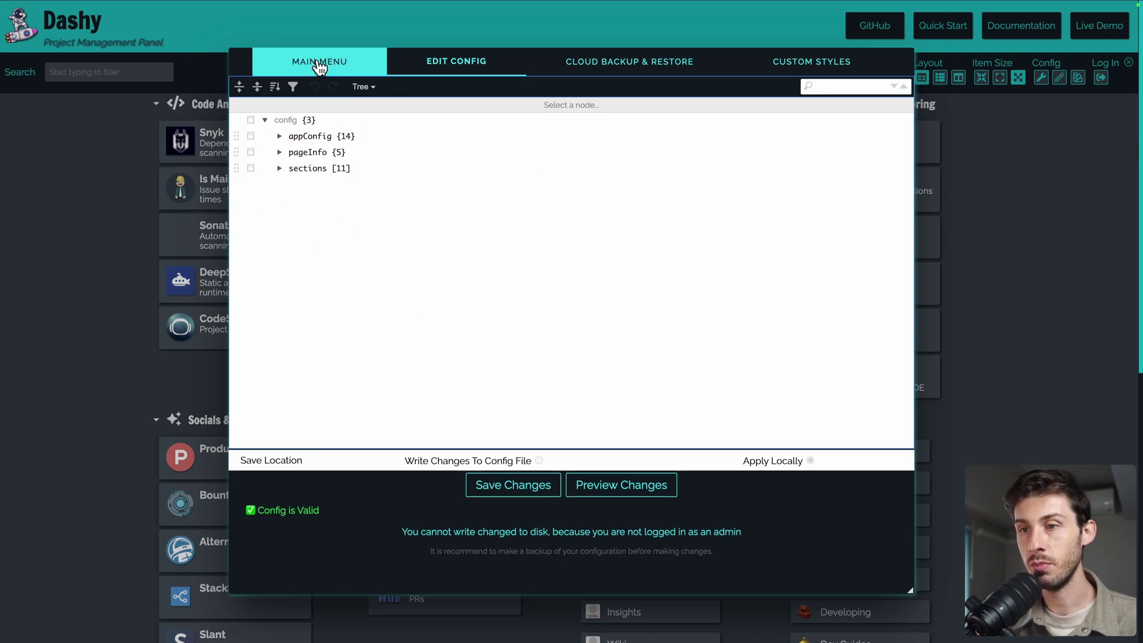
Switch the self-hosted dashboard's theme from Colorful to Nord-Frost.
{"action": "left_click", "coordinate": [794, 69]}
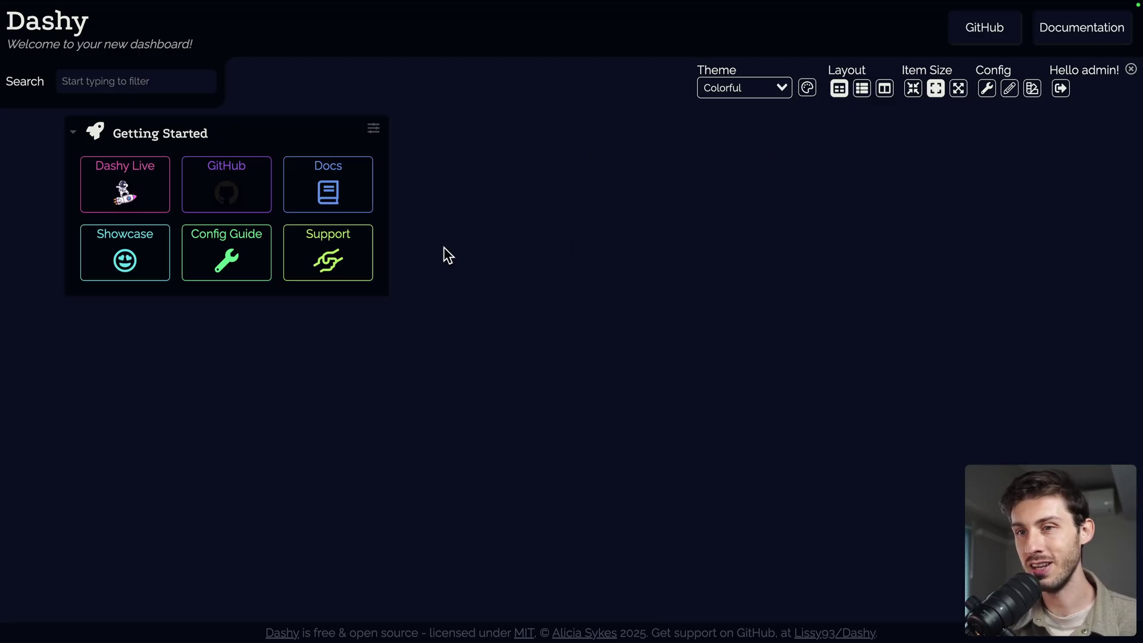
{"action": "left_click", "coordinate": [757, 83]}
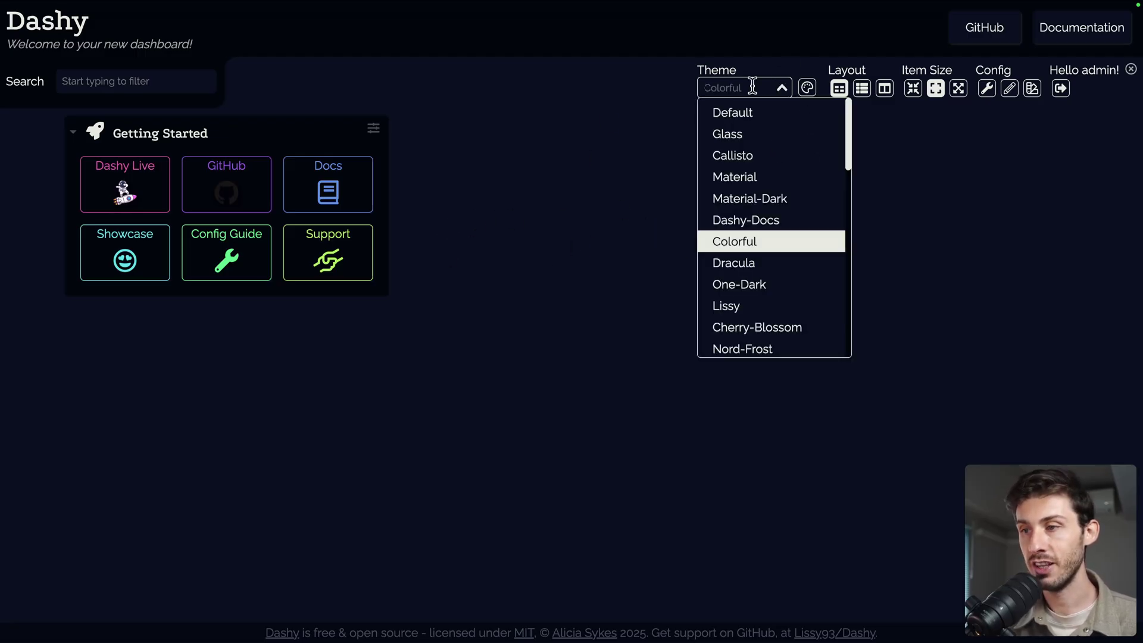
{"action": "scroll", "coordinate": [765, 238], "scroll_direction": "down", "scroll_amount": 2}
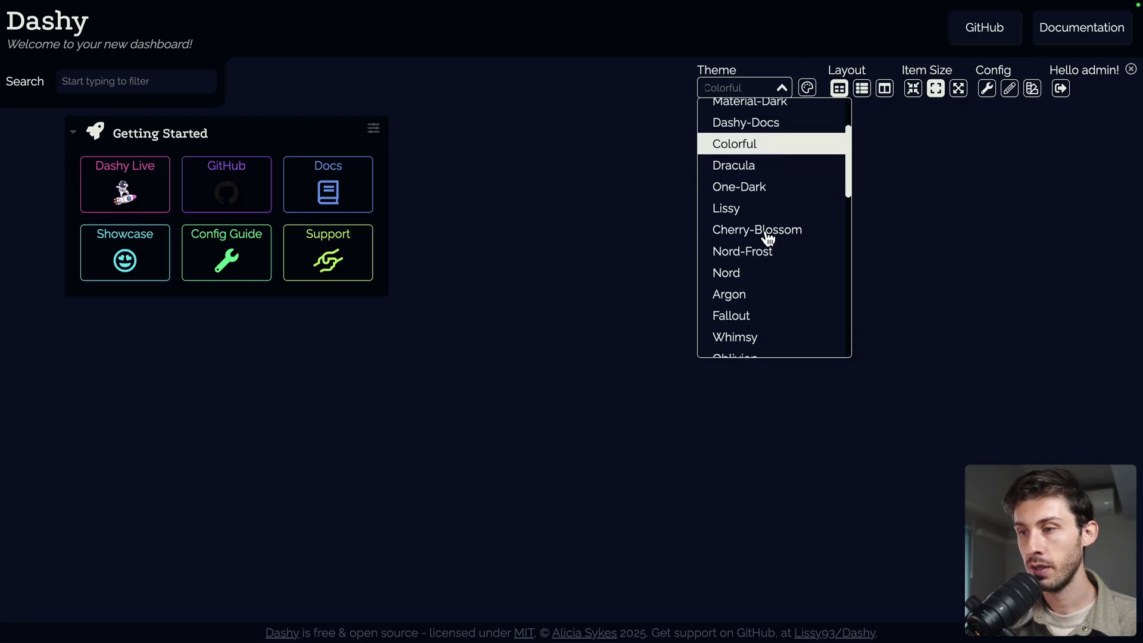
{"action": "left_click", "coordinate": [760, 253]}
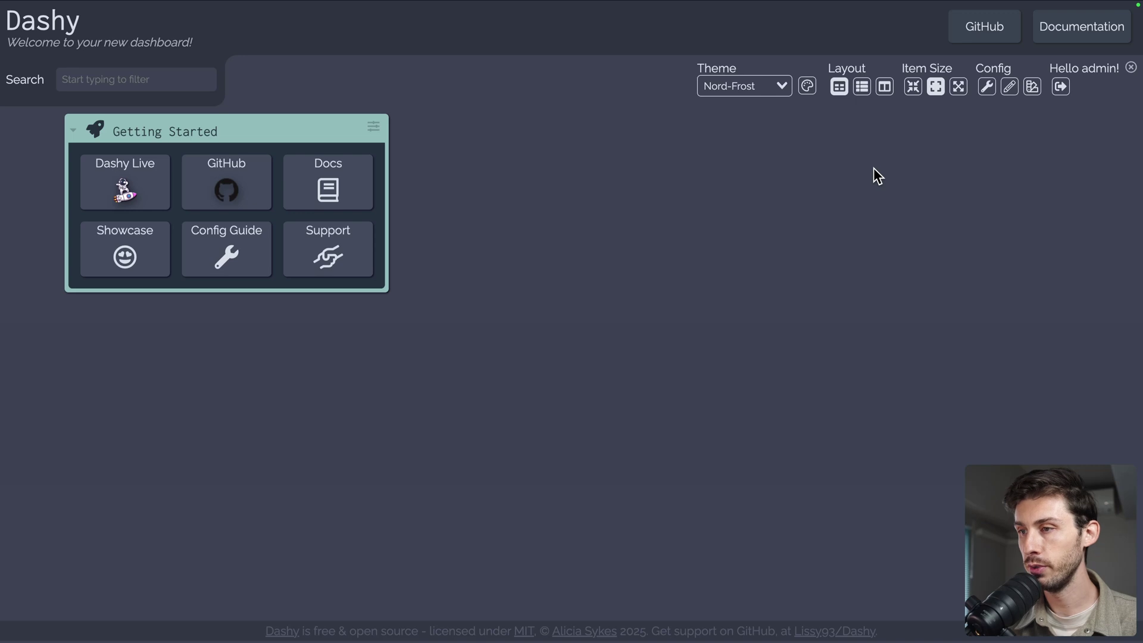
In the config editor's pageInfo section, change the dashboard title from Dashy to Elestio.
{"action": "left_click", "coordinate": [987, 87]}
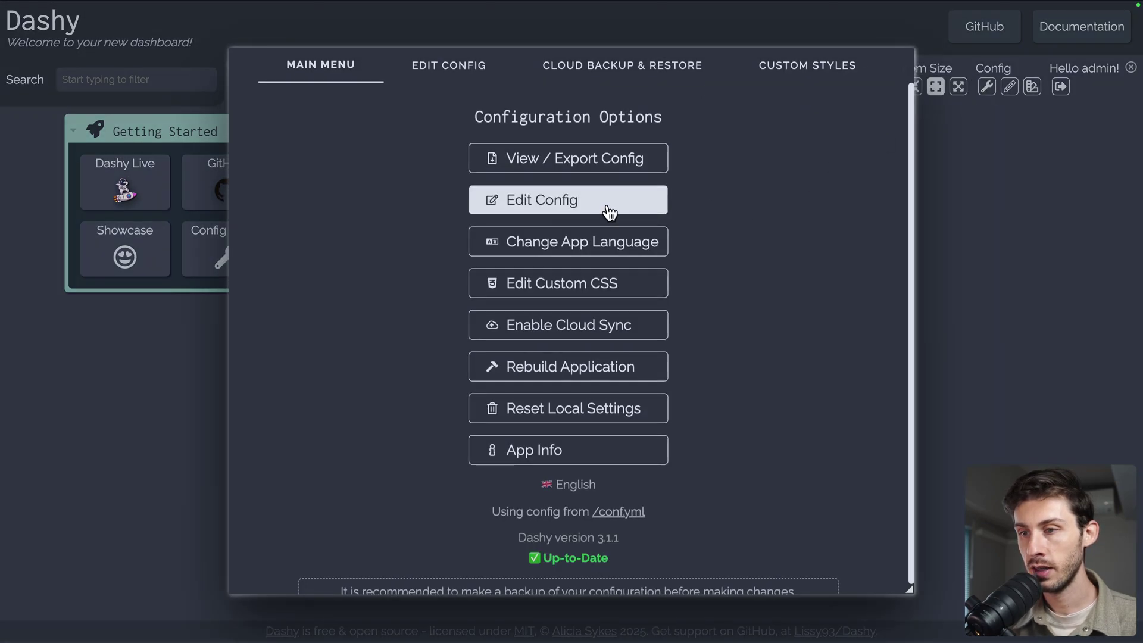
{"action": "left_click", "coordinate": [608, 205]}
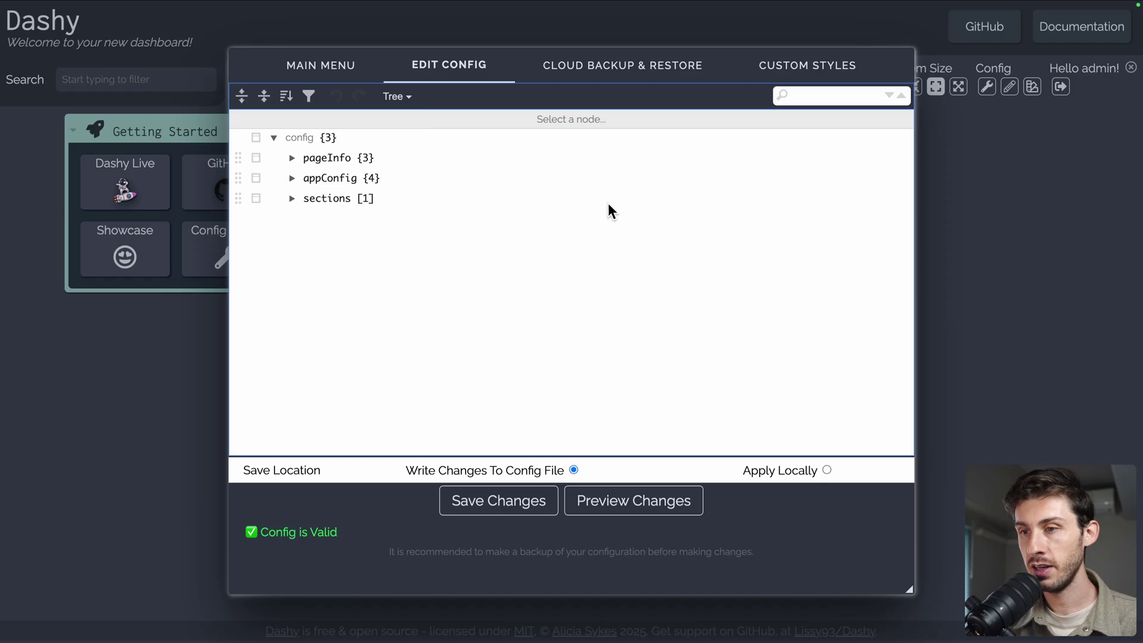
{"action": "left_click", "coordinate": [292, 159]}
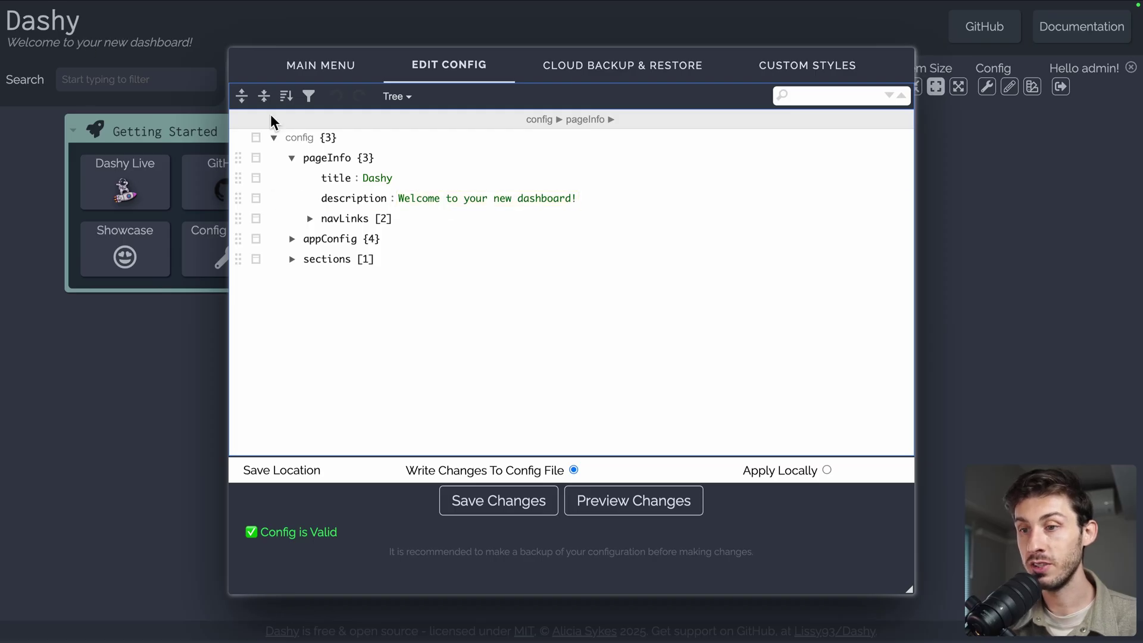
{"action": "left_click", "coordinate": [372, 178]}
{"action": "double_click", "coordinate": [372, 177]}
{"action": "type", "text": "Elestio"}
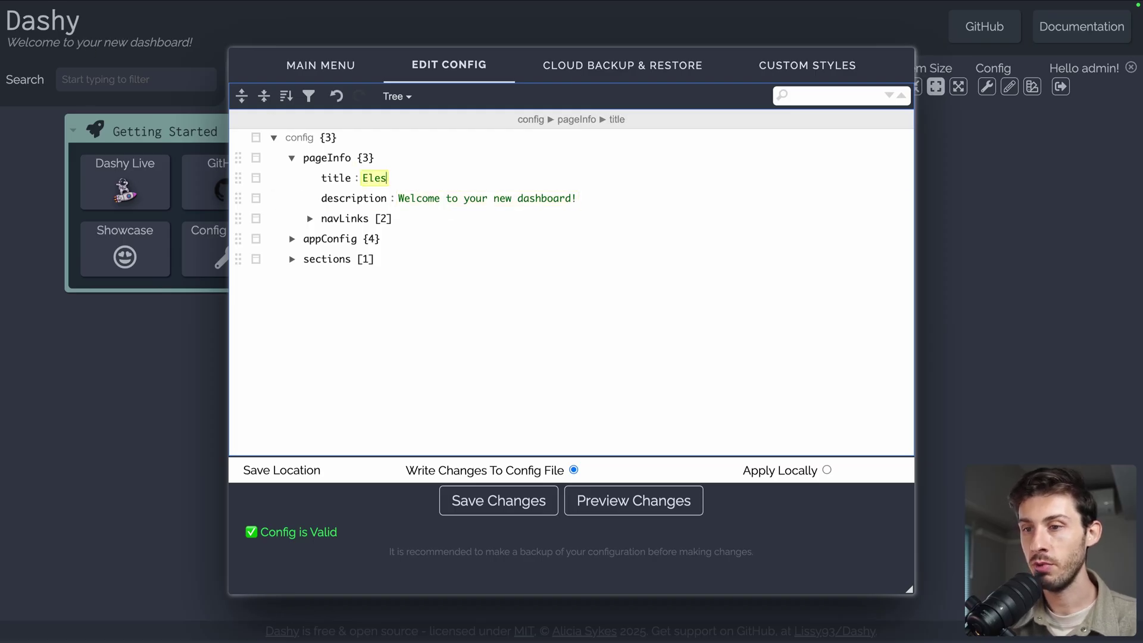
Remove 'new' so the description reads 'Welcome to your dashboard!' and save the config.
{"action": "left_click", "coordinate": [458, 200]}
{"action": "left_click", "coordinate": [502, 200]}
{"action": "key", "text": "BackSpace"}
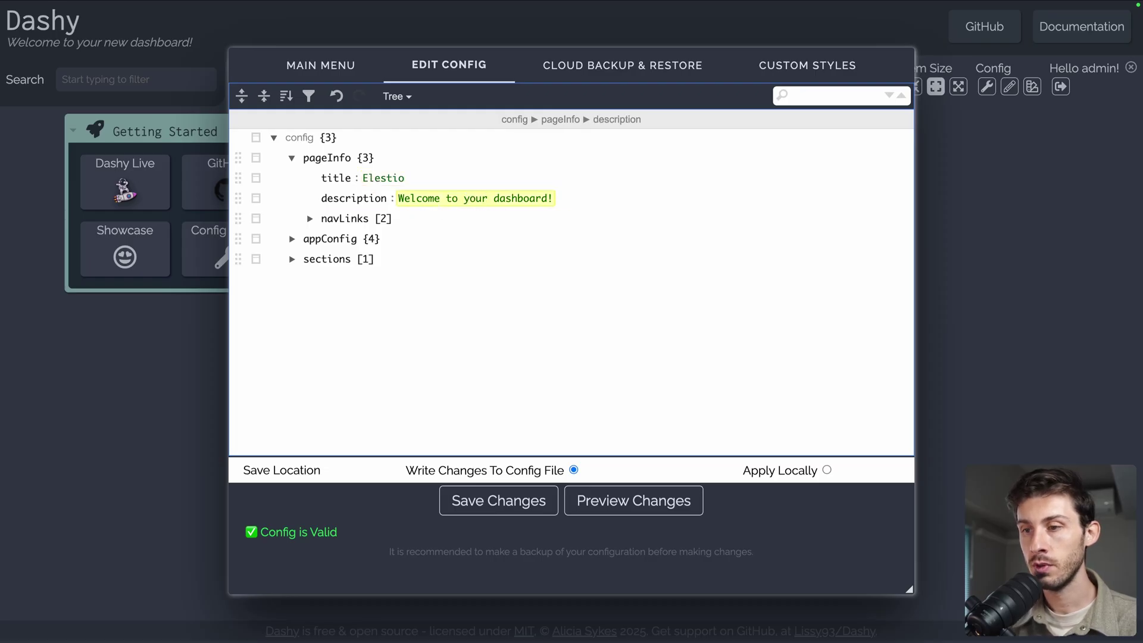
{"action": "left_click", "coordinate": [498, 505]}
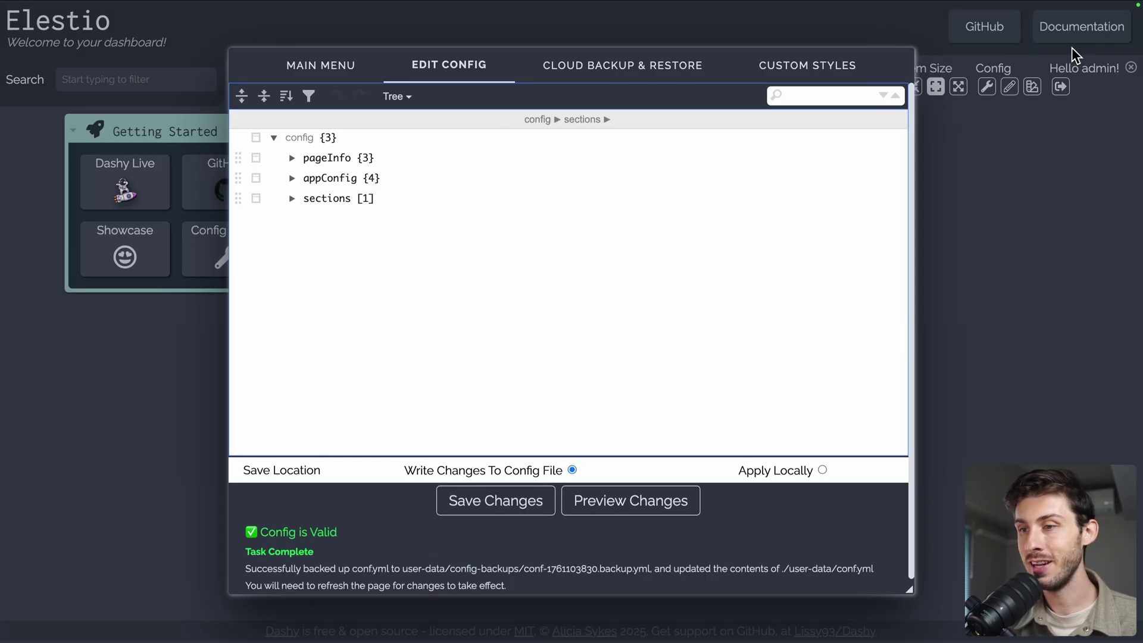
Expand both nav link entries under pageInfo and retitle the first link from GitHub to Documentation.
{"action": "left_click", "coordinate": [292, 158]}
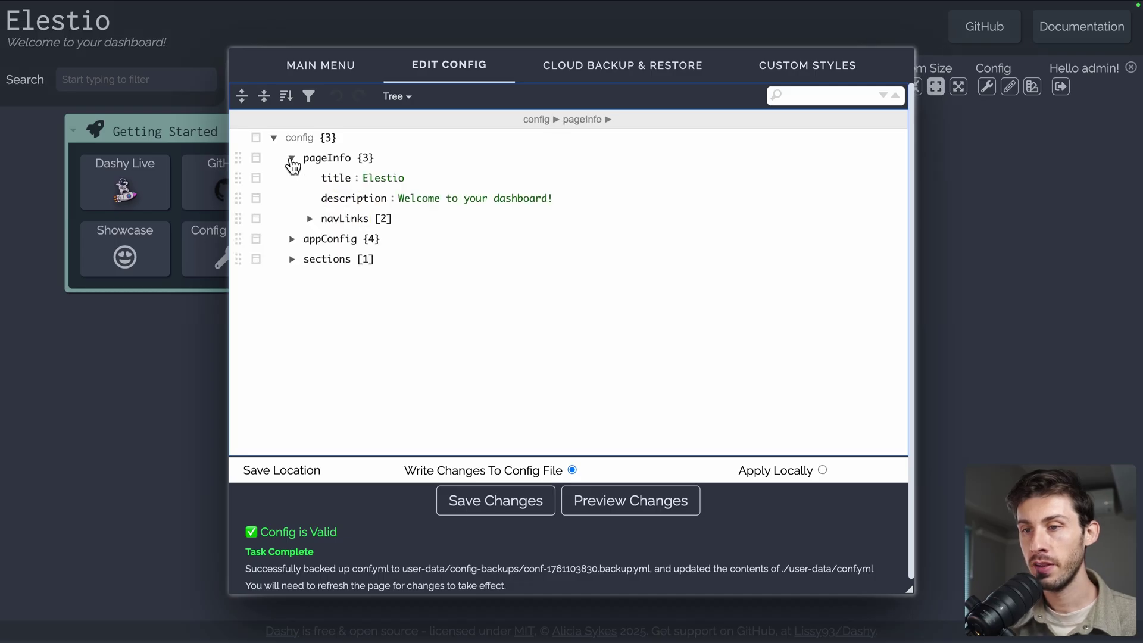
{"action": "left_click", "coordinate": [309, 218]}
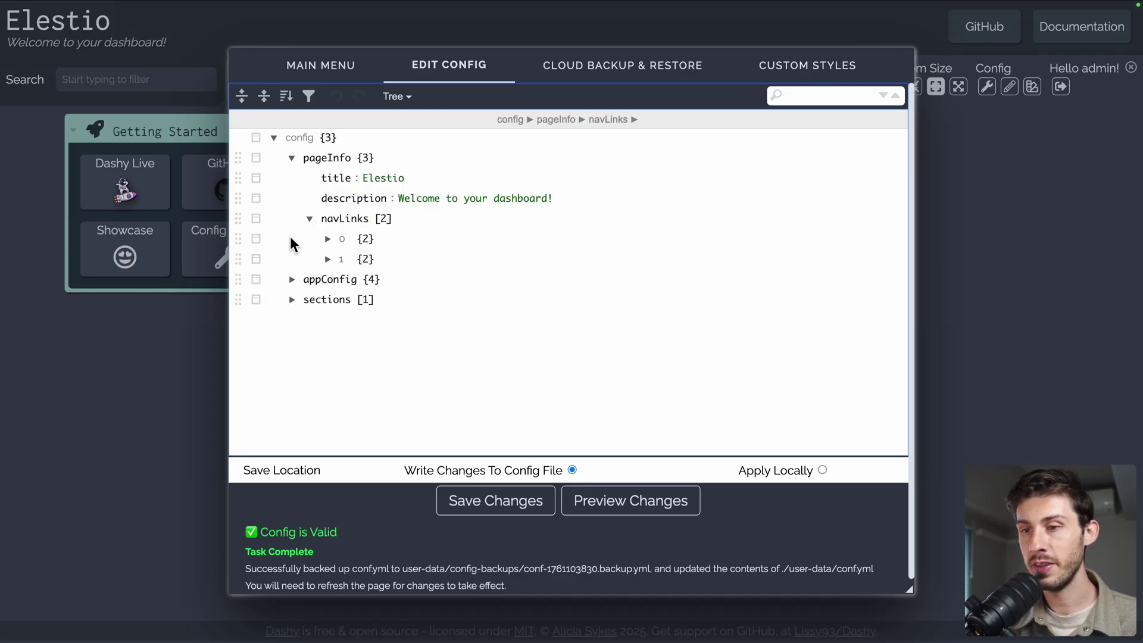
{"action": "left_click", "coordinate": [328, 238]}
{"action": "left_click", "coordinate": [329, 300]}
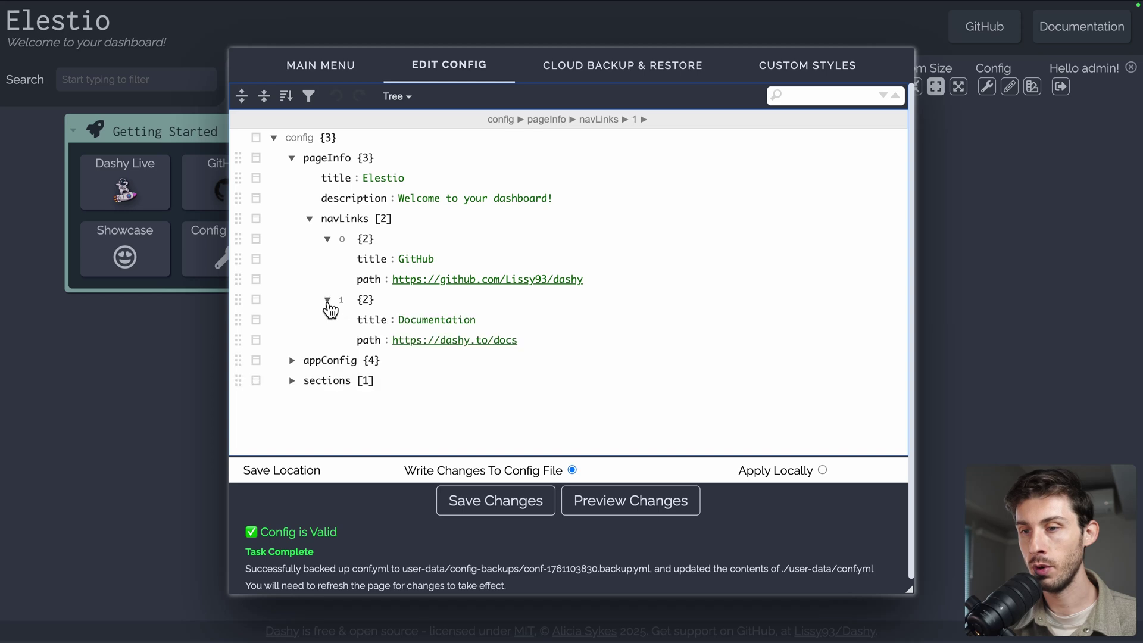
{"action": "left_click", "coordinate": [428, 262]}
{"action": "double_click", "coordinate": [428, 262]}
{"action": "type", "text": "Documentation"}
Retitle the second nav link Repository and save the config.
{"action": "double_click", "coordinate": [421, 320]}
{"action": "type", "text": "Repository"}
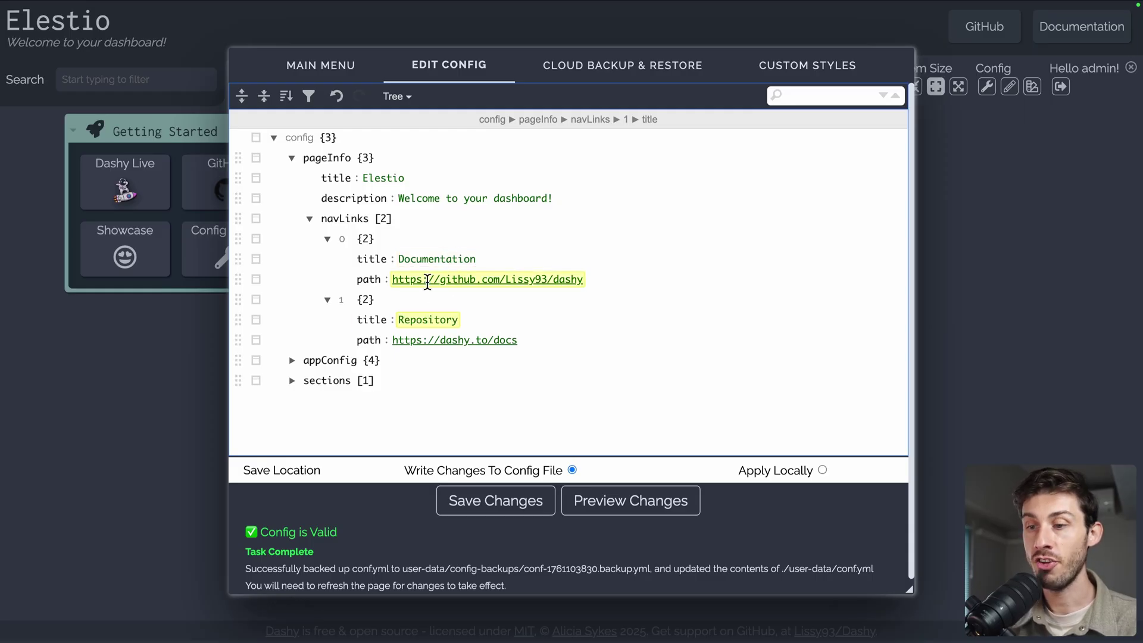
{"action": "left_click", "coordinate": [517, 501]}
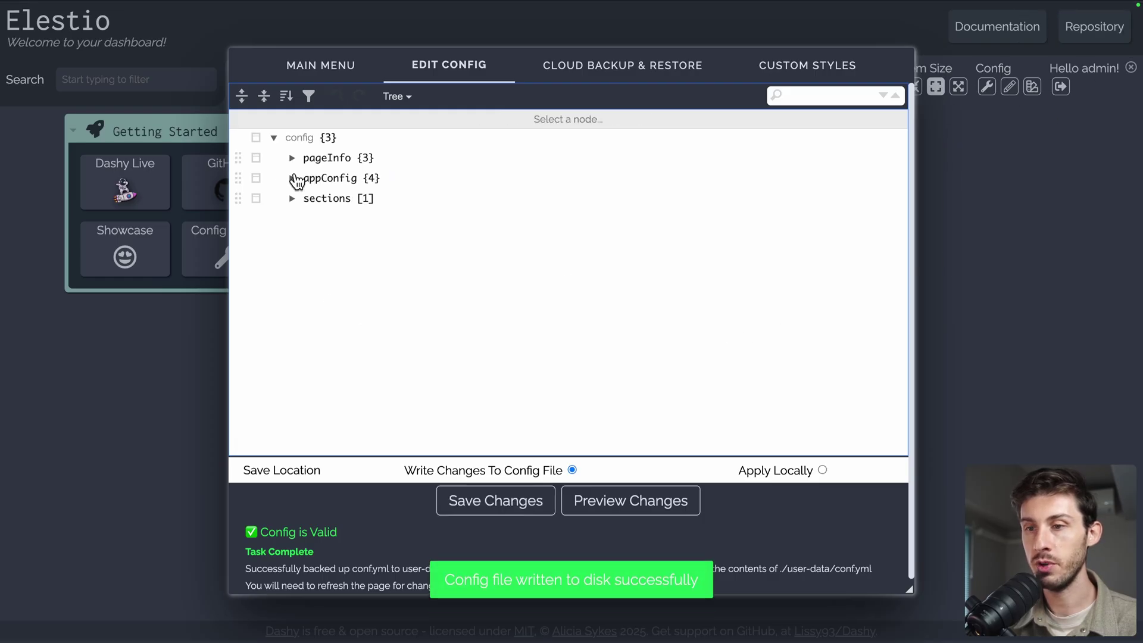
Expand pageInfo > navLinks and open the node actions menu for nav link item 1.
{"action": "left_click", "coordinate": [291, 160]}
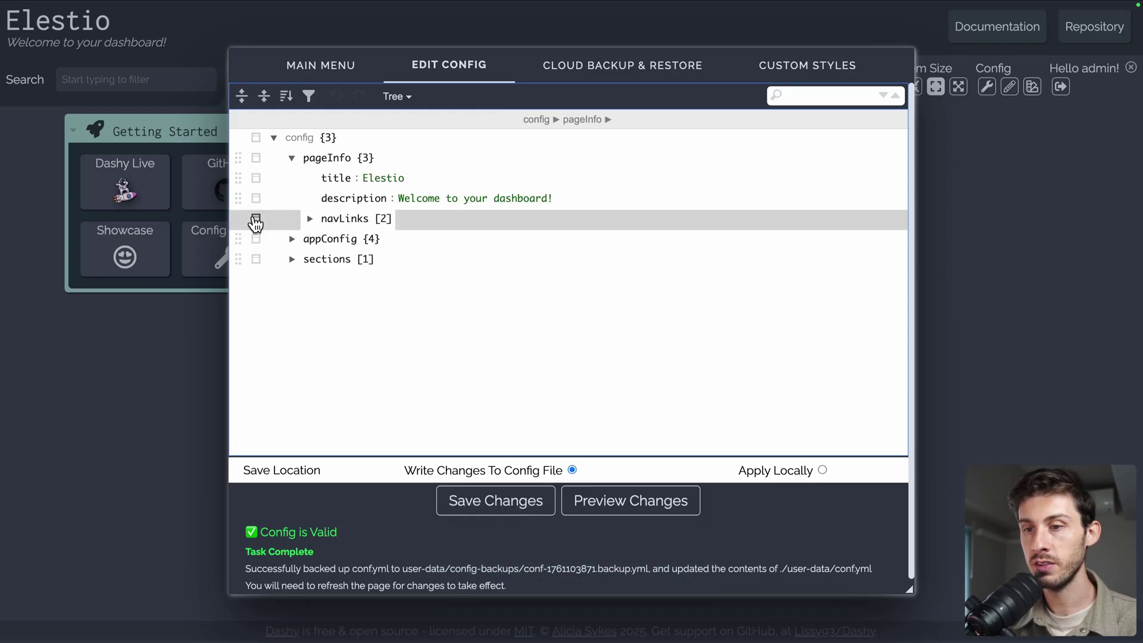
{"action": "left_click", "coordinate": [315, 221]}
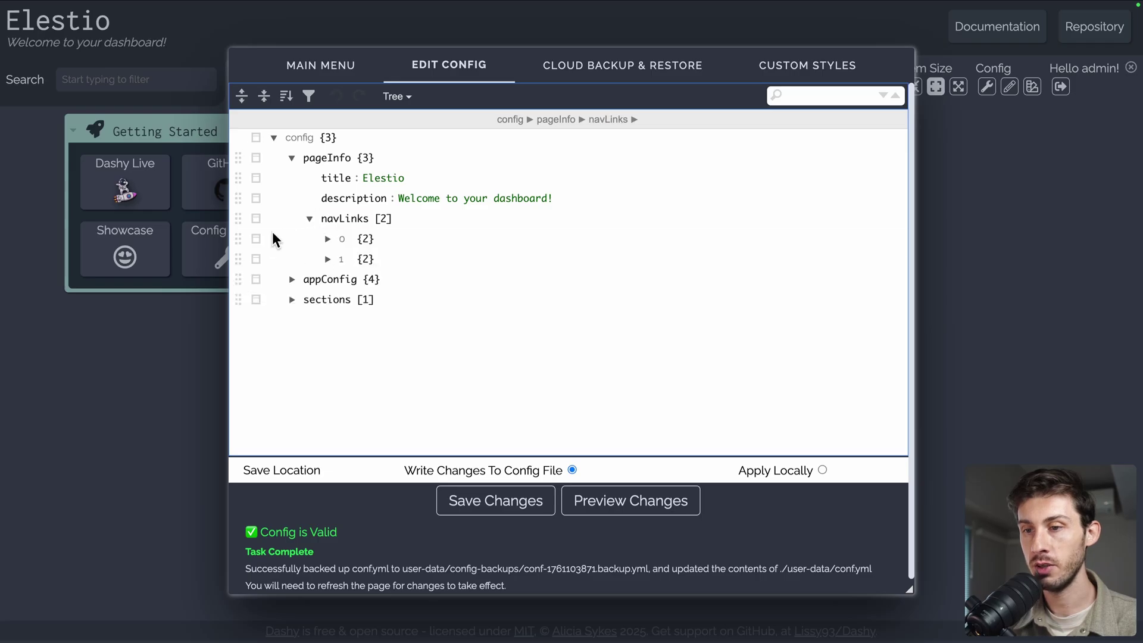
{"action": "right_click", "coordinate": [328, 252]}
{"action": "key", "text": "Escape"}
{"action": "left_click_drag", "start_coordinate": [306, 263], "coordinate": [358, 234]}
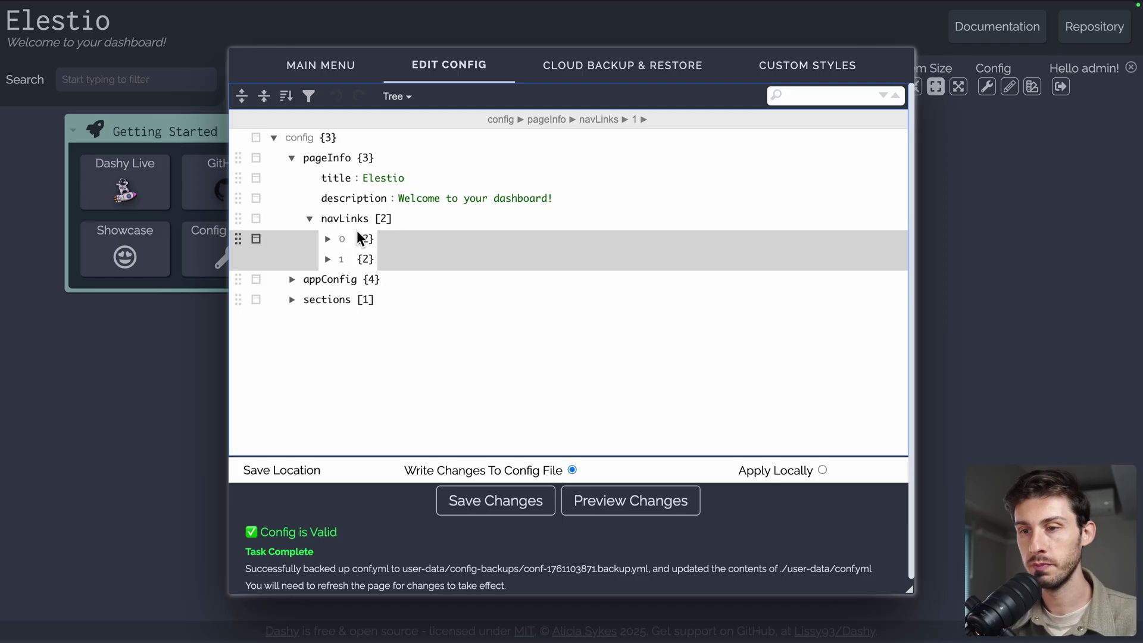
{"action": "left_click", "coordinate": [256, 259]}
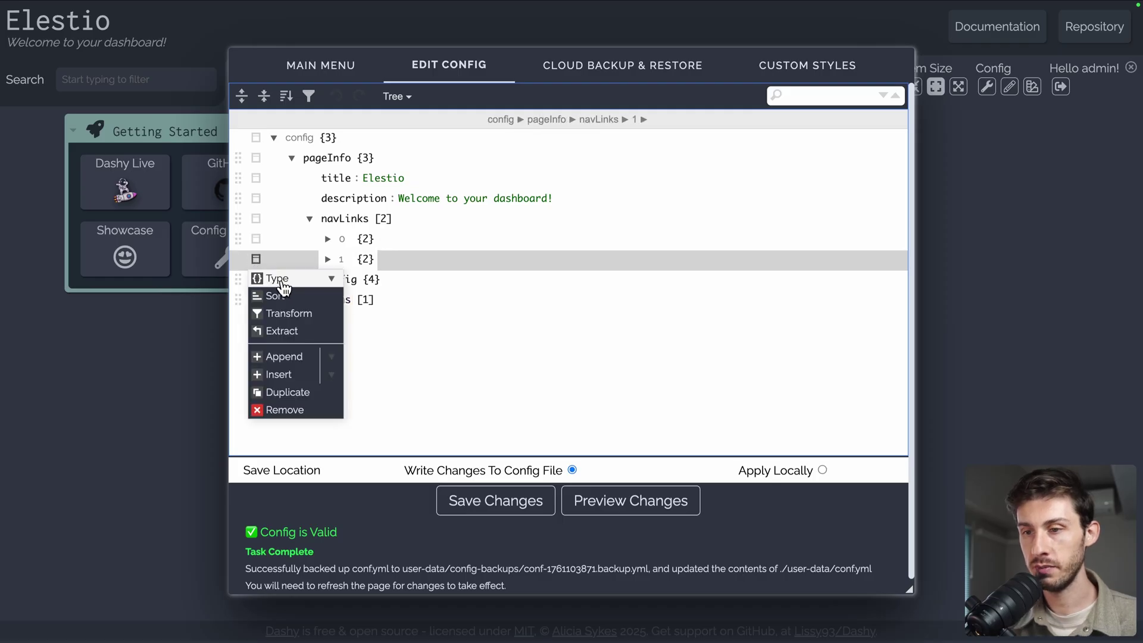
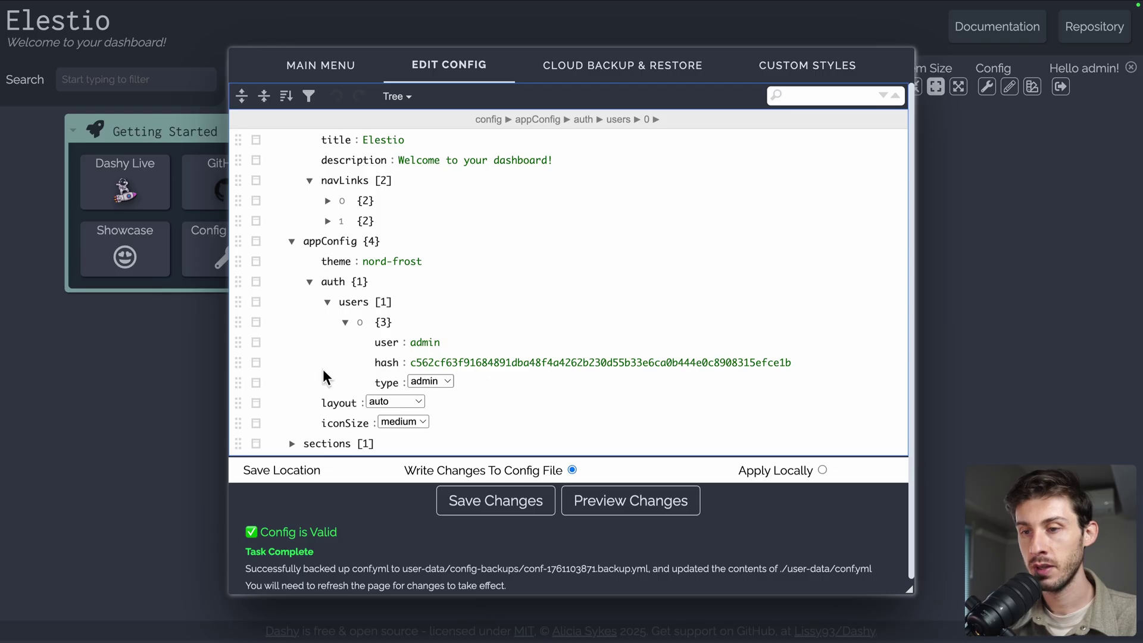
Insert an empty field into auth and a blank entry before users[0] in the Tree editor.
{"action": "left_click", "coordinate": [256, 302]}
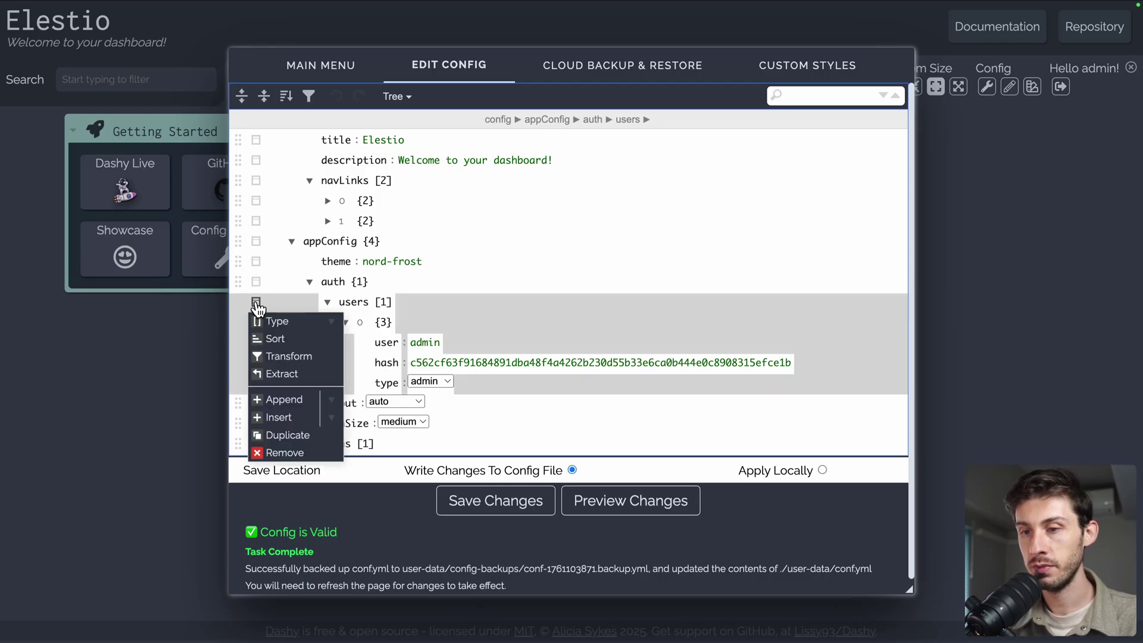
{"action": "left_click", "coordinate": [290, 415]}
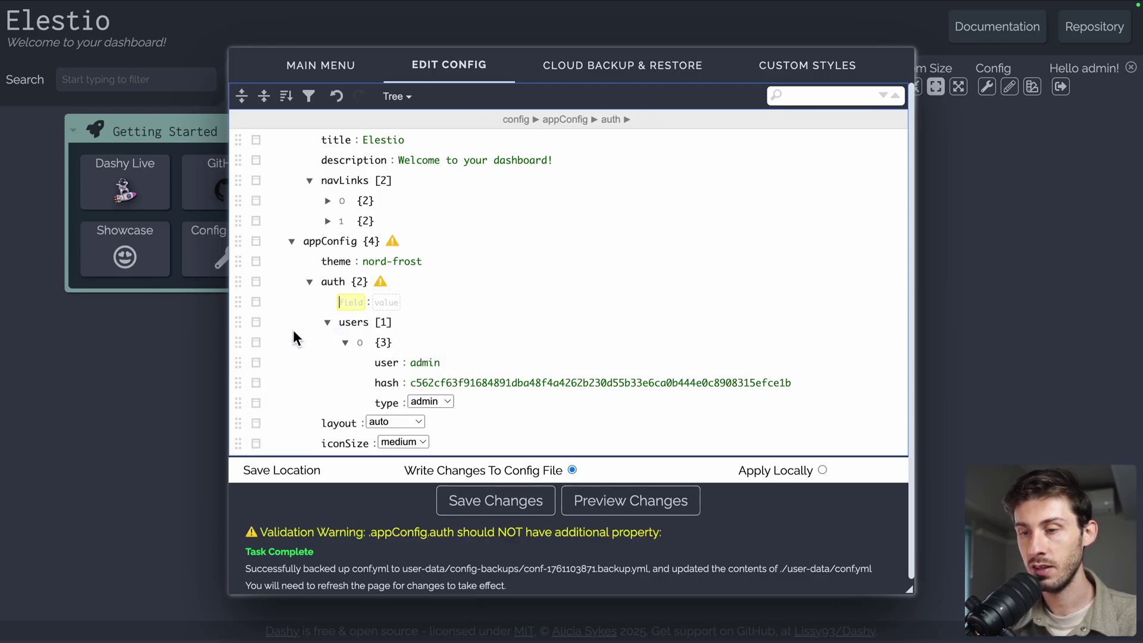
{"action": "left_click", "coordinate": [356, 324]}
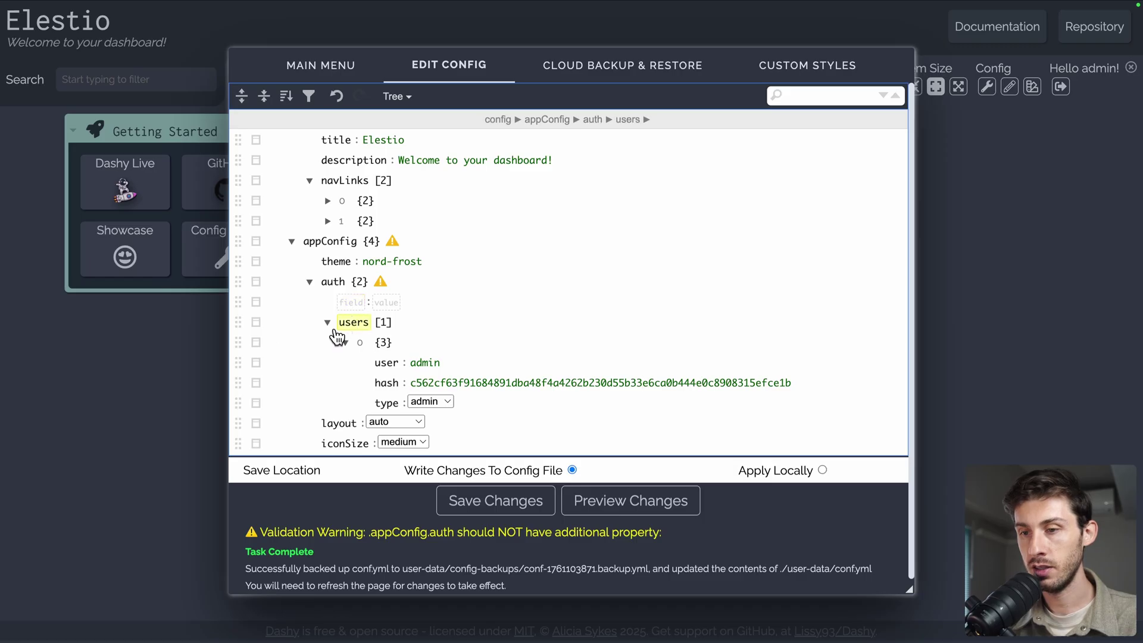
{"action": "left_click", "coordinate": [256, 343]}
{"action": "left_click", "coordinate": [290, 280]}
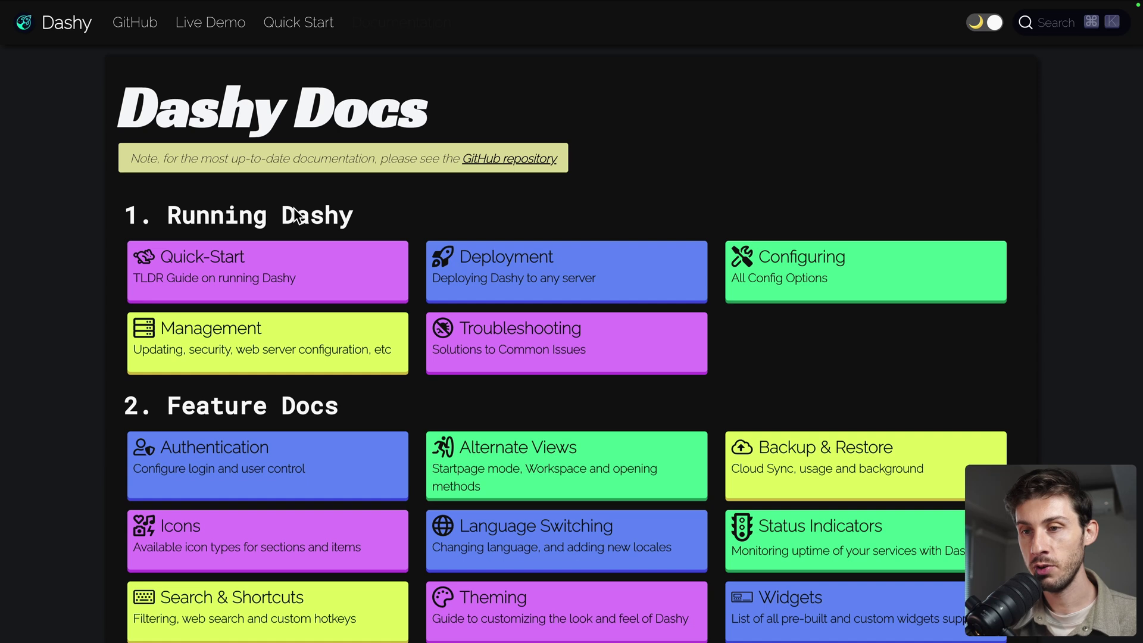
Open the Authentication guide in Dashy Docs and jump to its Hash Password section.
{"action": "scroll", "coordinate": [212, 387], "scroll_direction": "down", "scroll_amount": 4}
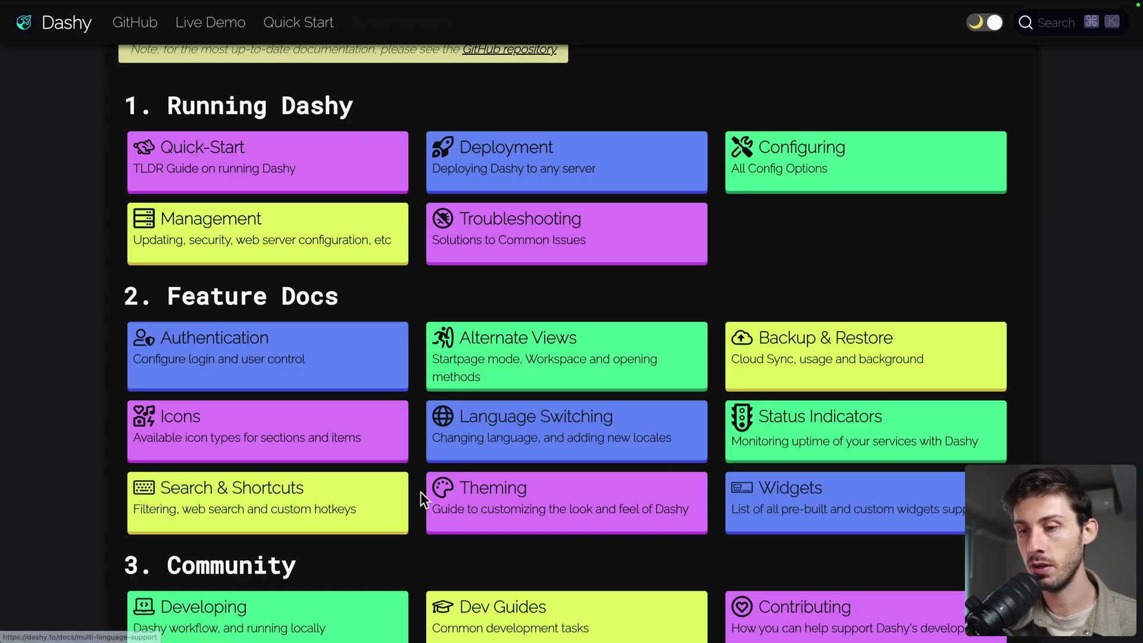
{"action": "left_click", "coordinate": [190, 360]}
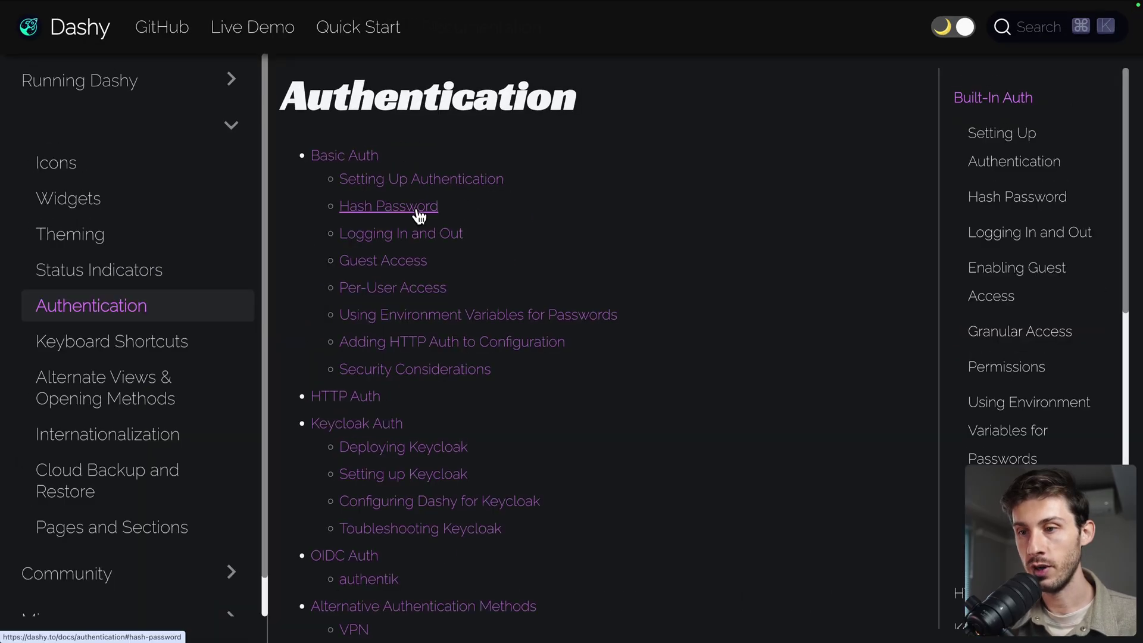
{"action": "left_click", "coordinate": [418, 206]}
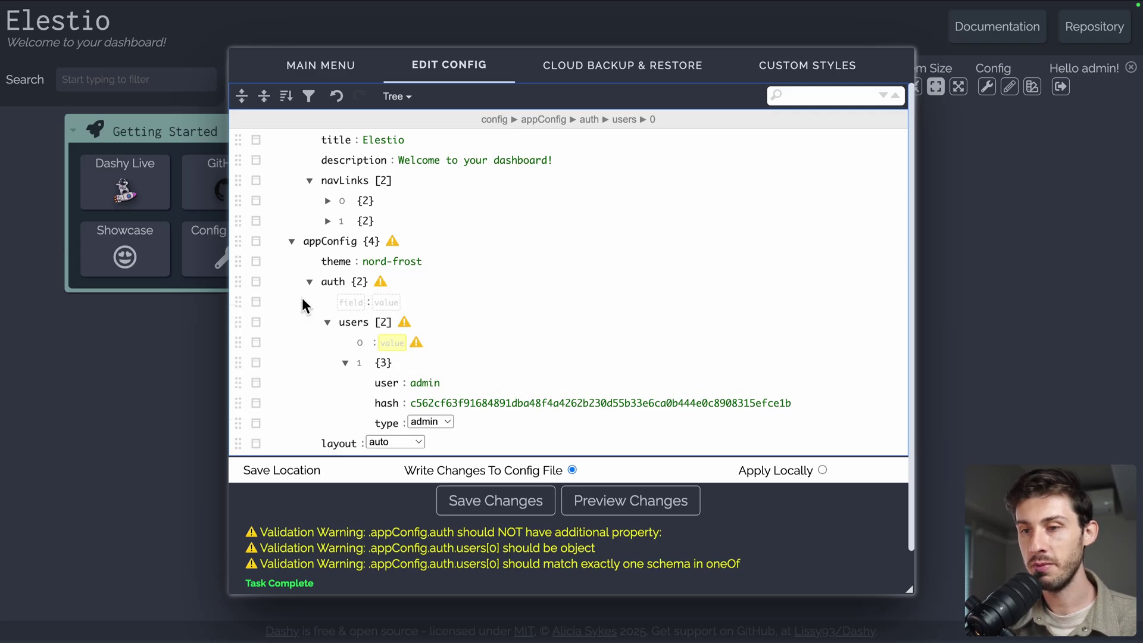
Switch the config editor from Tree to Code view, scroll the JSON, then close the editor.
{"action": "left_click", "coordinate": [256, 281]}
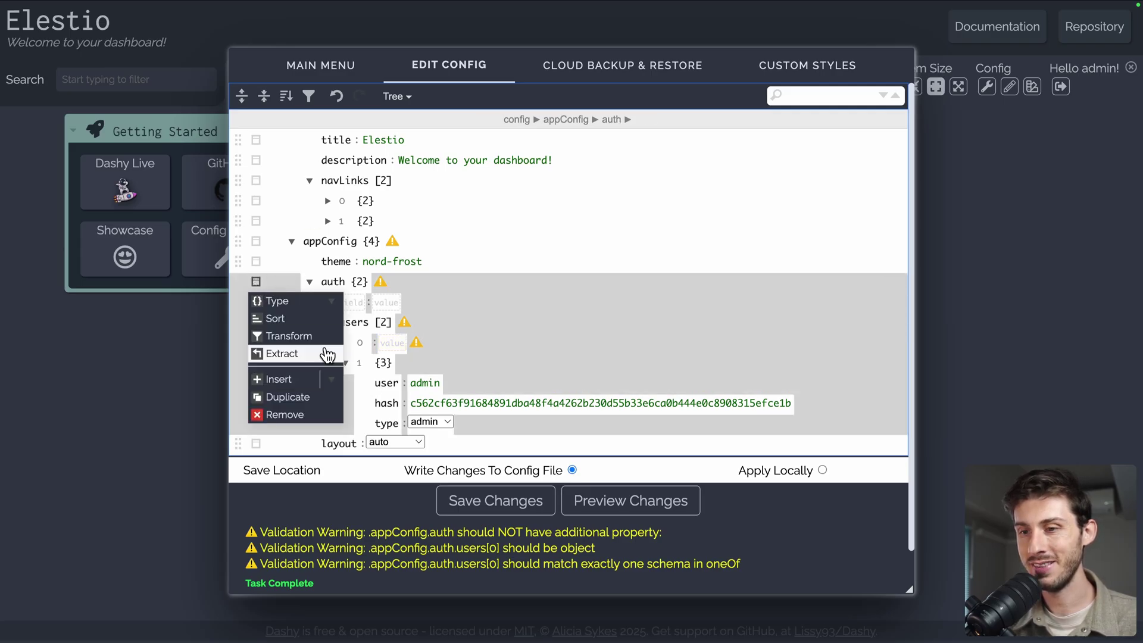
{"action": "left_click", "coordinate": [553, 298]}
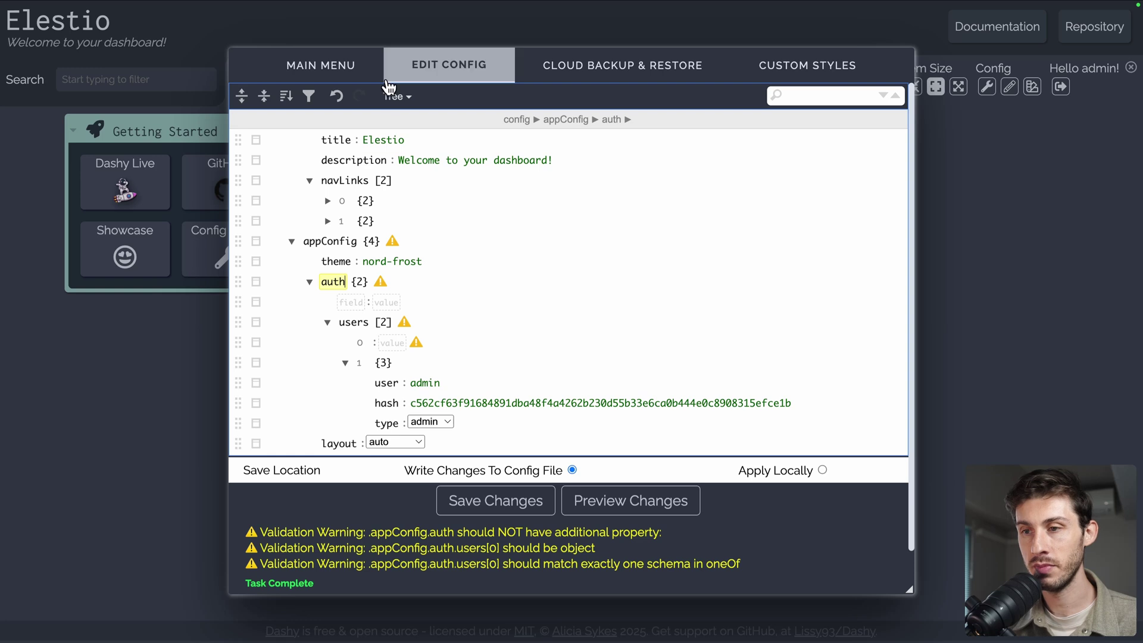
{"action": "left_click", "coordinate": [395, 96]}
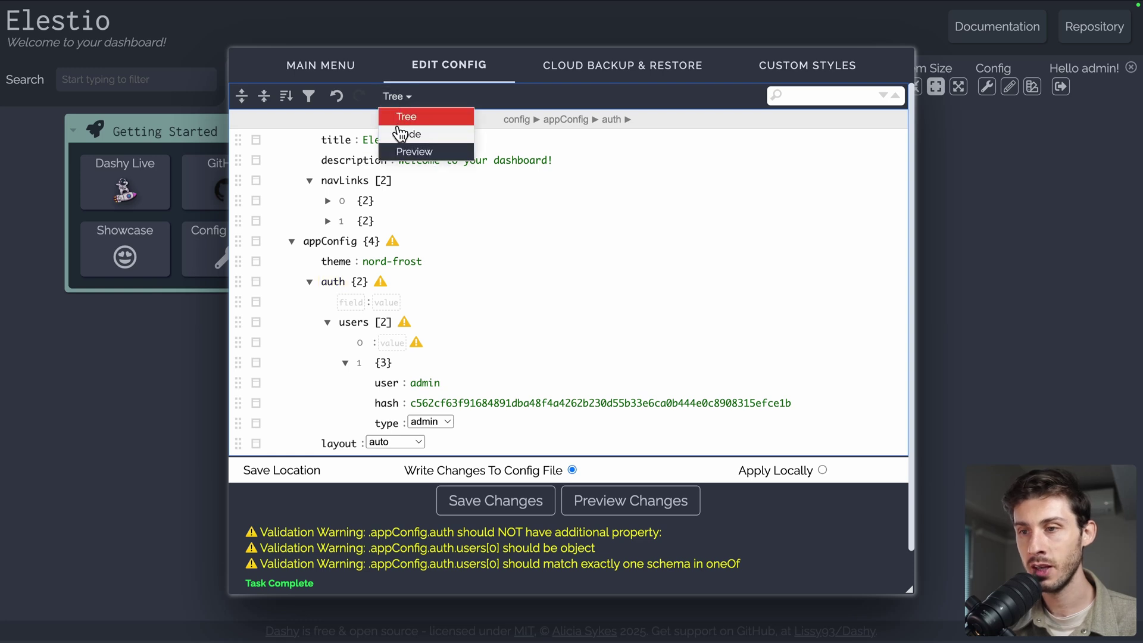
{"action": "left_click", "coordinate": [399, 134]}
{"action": "scroll", "coordinate": [426, 327], "scroll_direction": "down", "scroll_amount": 4}
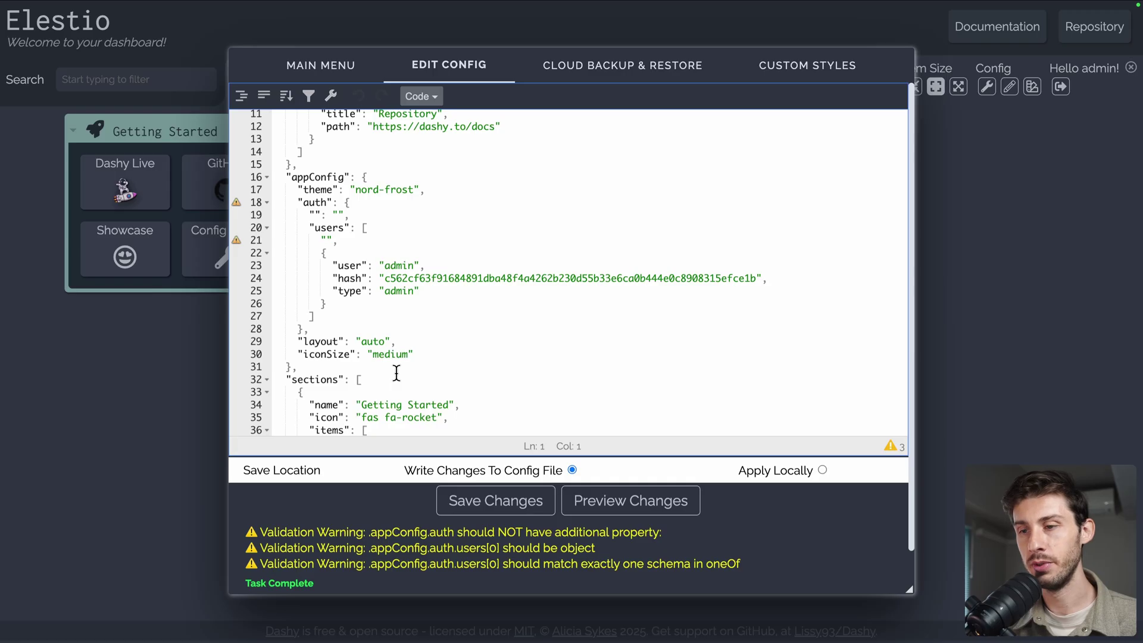
{"action": "left_click", "coordinate": [975, 232]}
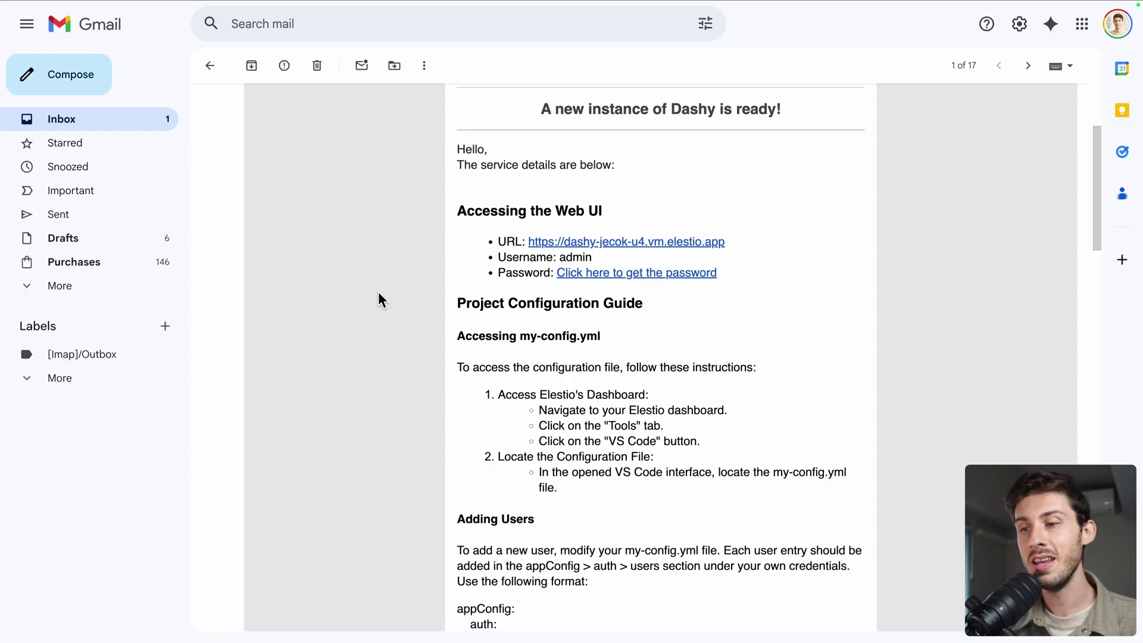
Scroll the Elestio email to Adding Widgets and select the '- name: Aria Info' YAML block.
{"action": "scroll", "coordinate": [378, 292], "scroll_direction": "down", "scroll_amount": 3}
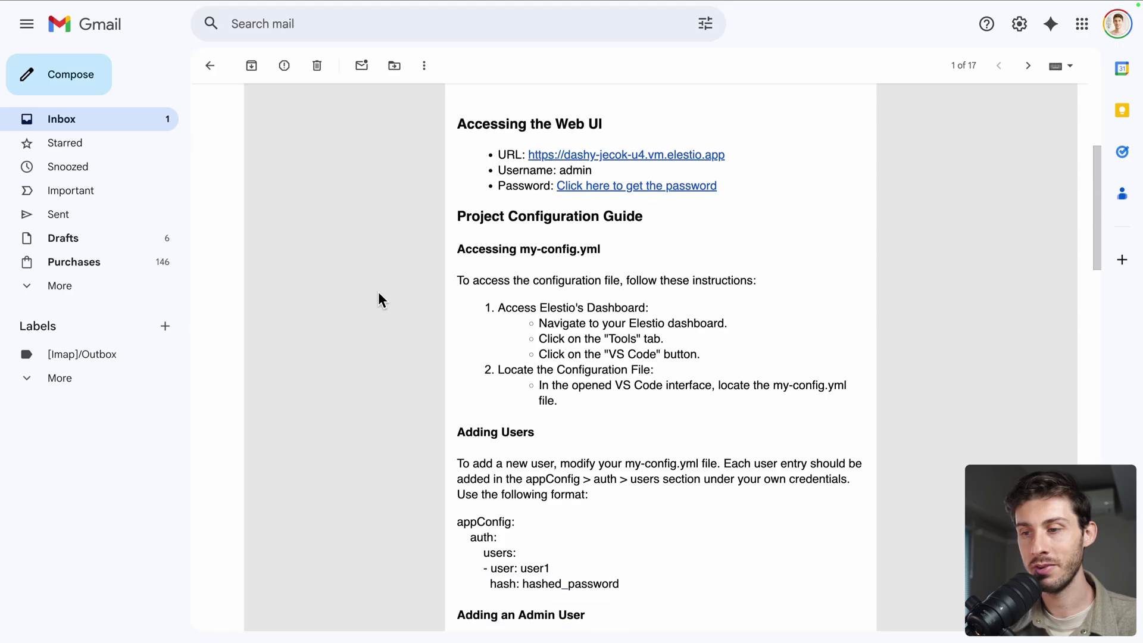
{"action": "scroll", "coordinate": [500, 285], "scroll_direction": "down", "scroll_amount": 3}
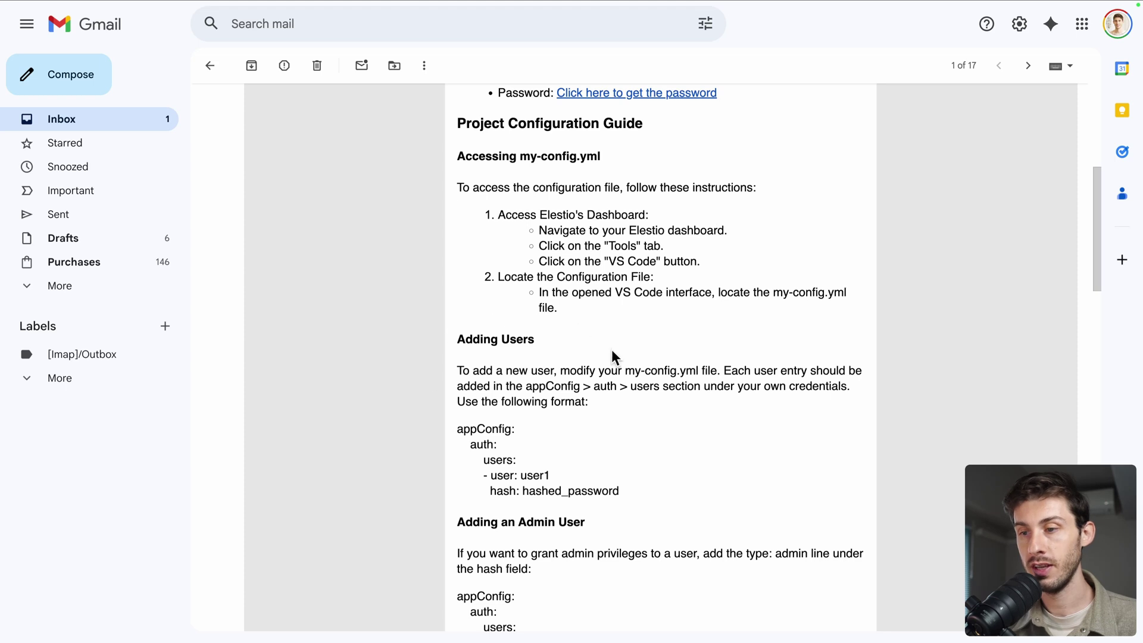
{"action": "scroll", "coordinate": [624, 419], "scroll_direction": "down", "scroll_amount": 10}
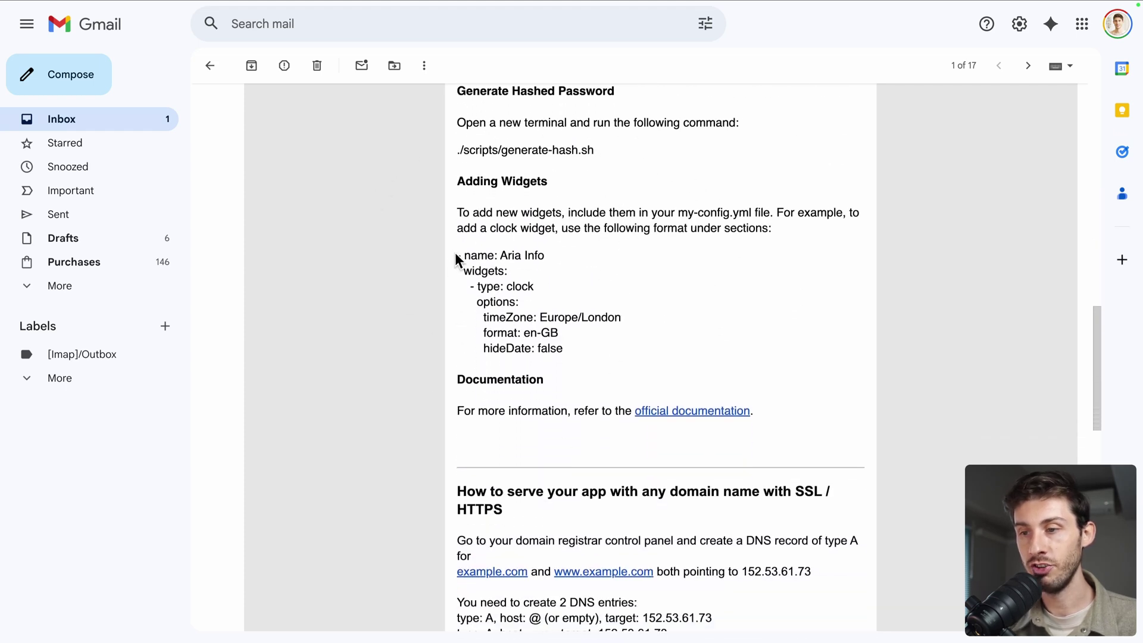
{"action": "left_click_drag", "start_coordinate": [459, 255], "coordinate": [582, 348]}
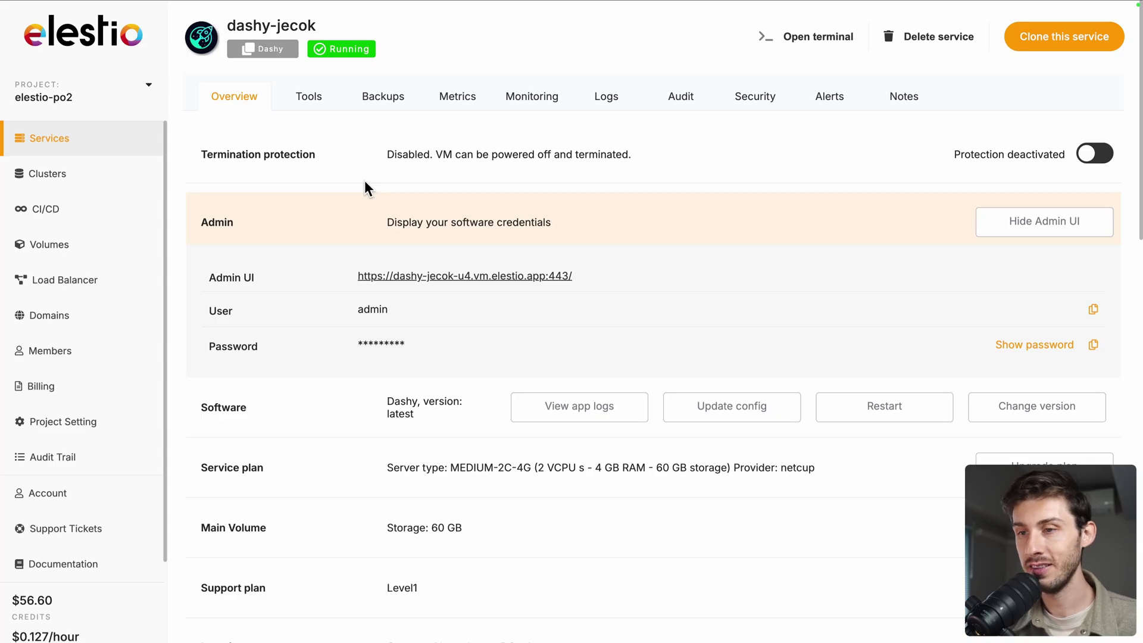
Show the dashy-jecok service's VS Code credentials under Tools and copy the password.
{"action": "left_click", "coordinate": [309, 99]}
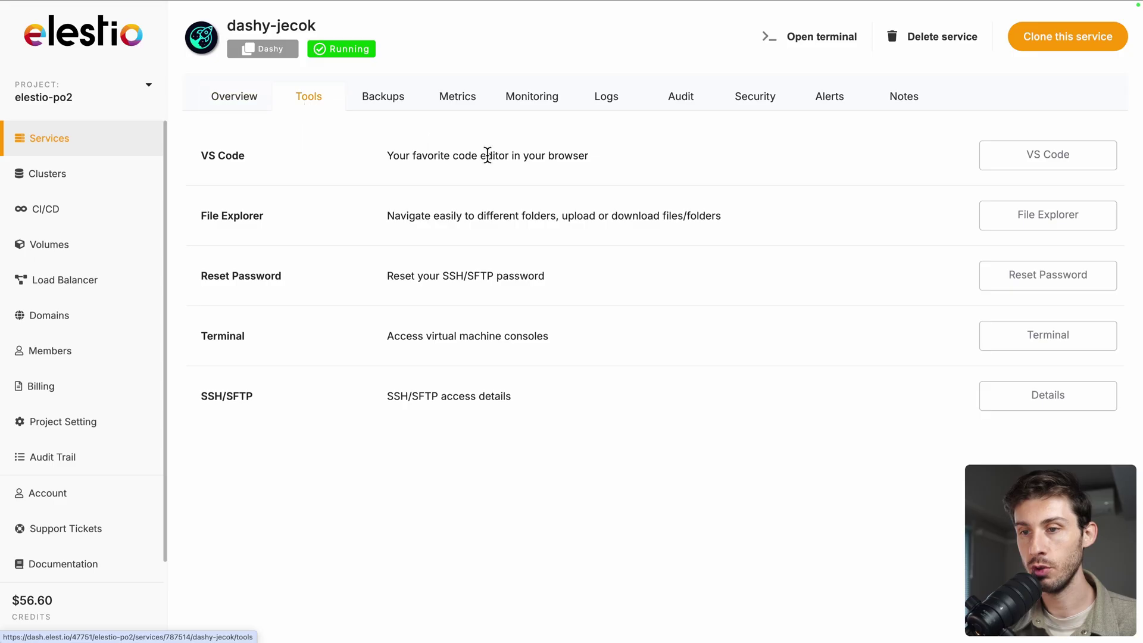
{"action": "left_click", "coordinate": [1034, 161]}
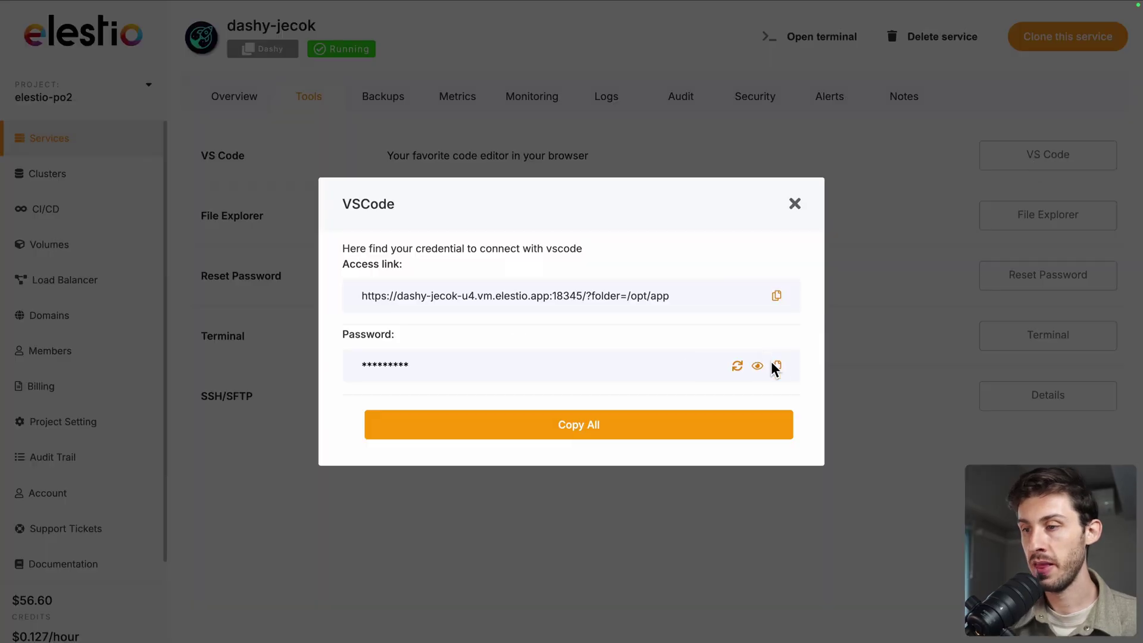
{"action": "left_click", "coordinate": [776, 365]}
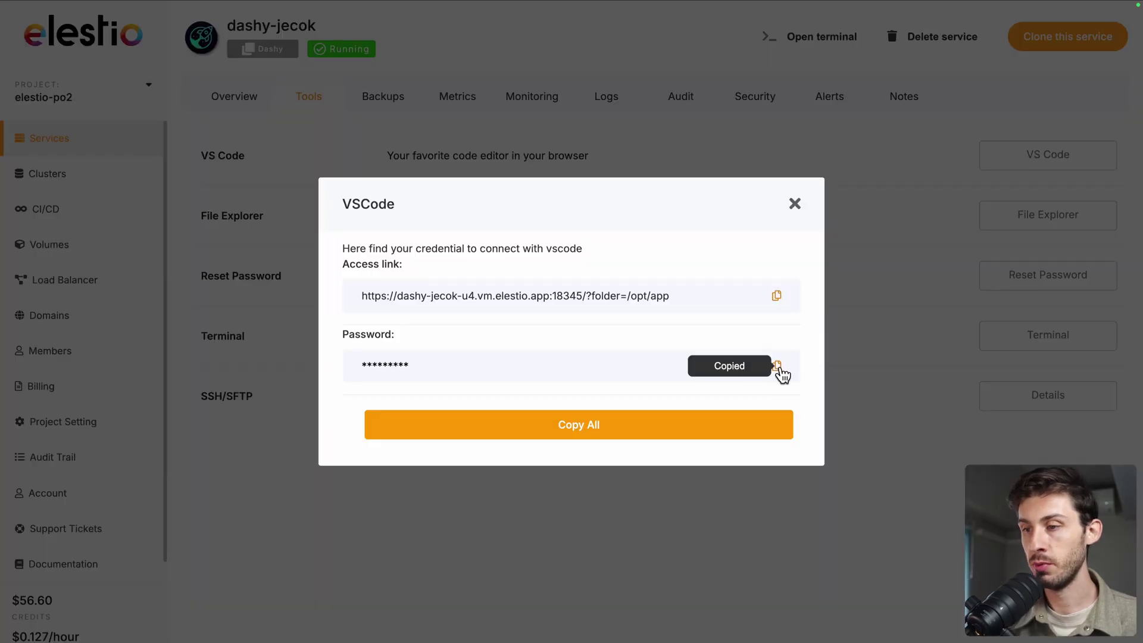
Open the VS Code access link and log in with the copied password.
{"action": "left_click", "coordinate": [590, 302]}
{"action": "left_click", "coordinate": [546, 358]}
{"action": "key", "text": "super+v"}
{"action": "left_click", "coordinate": [739, 367]}
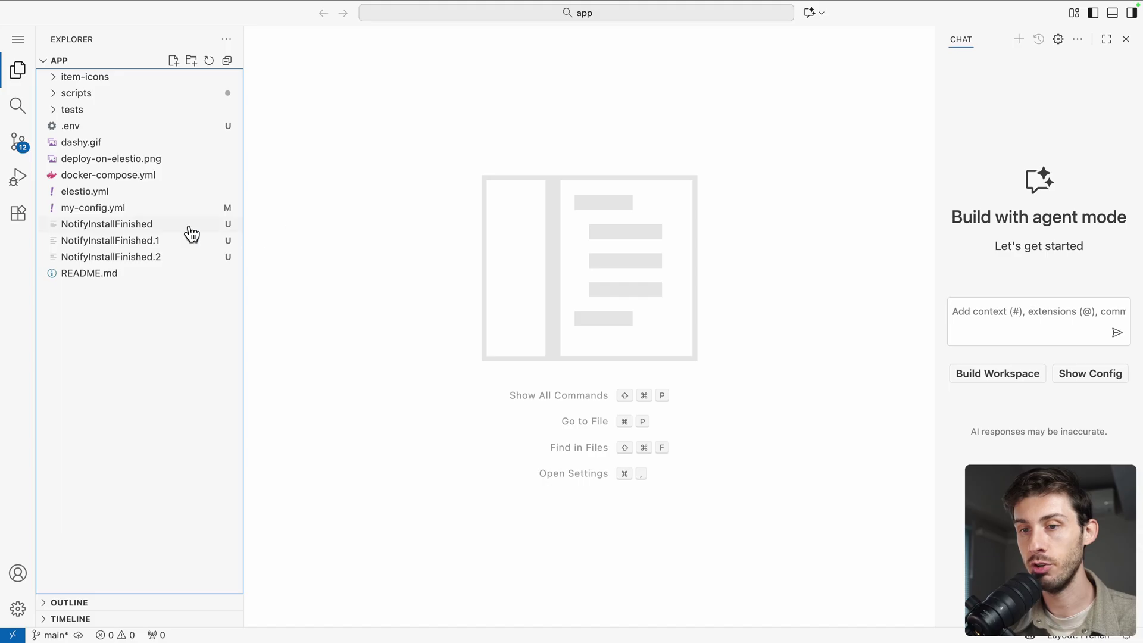
Paste the Aria Info YAML block at the end of my-config.yml.
{"action": "left_click", "coordinate": [89, 209]}
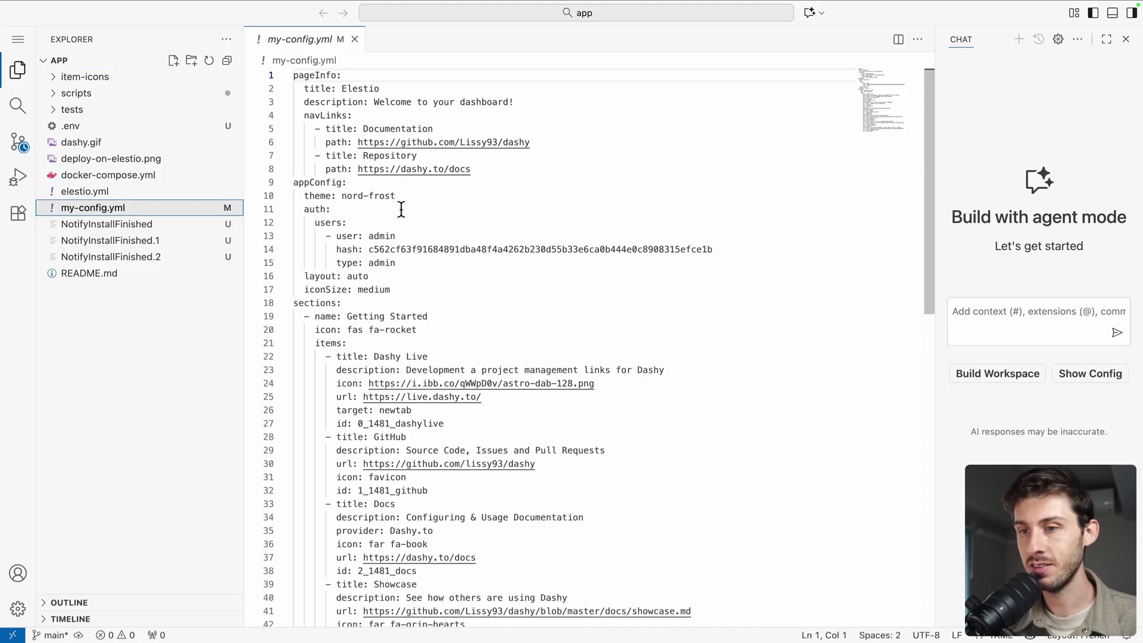
{"action": "scroll", "coordinate": [402, 209], "scroll_direction": "down", "scroll_amount": 7}
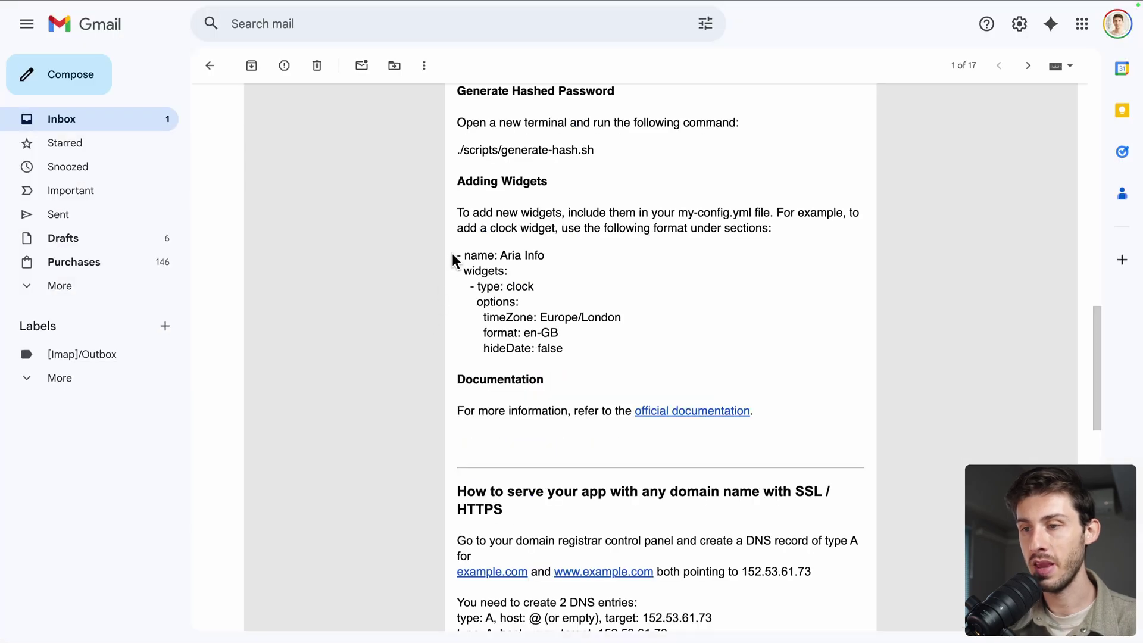
{"action": "left_click_drag", "start_coordinate": [455, 255], "coordinate": [622, 347]}
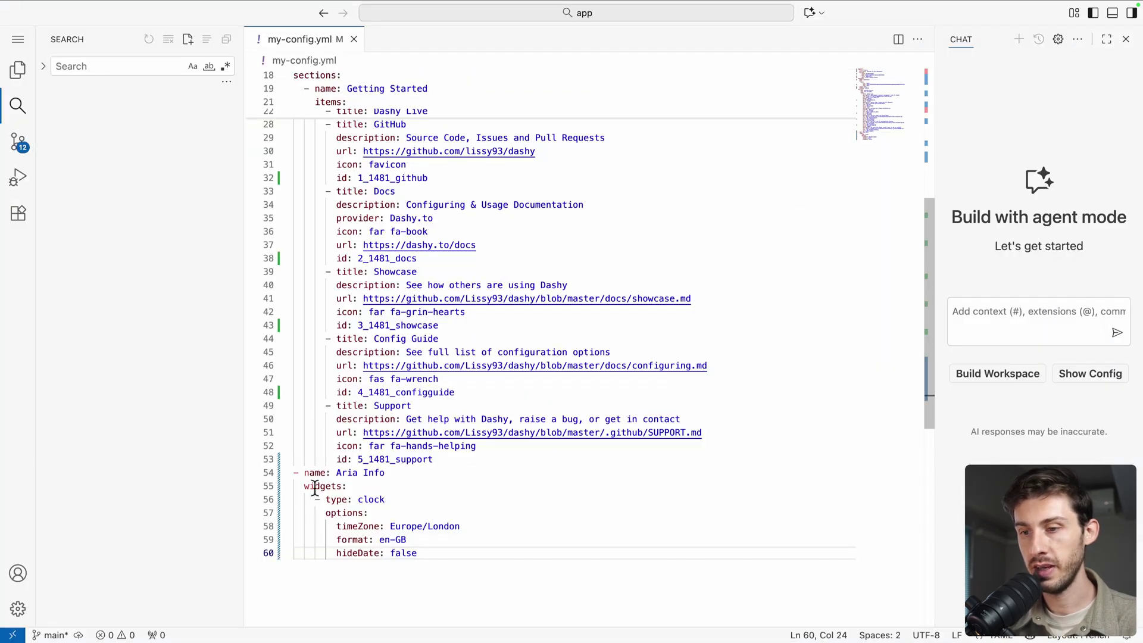
Indent the pasted Aria Info lines 54-60 twice so they nest under sections.
{"action": "left_click", "coordinate": [302, 472], "text": "shift"}
{"action": "key", "text": "Tab"}
{"action": "key", "text": "Tab"}
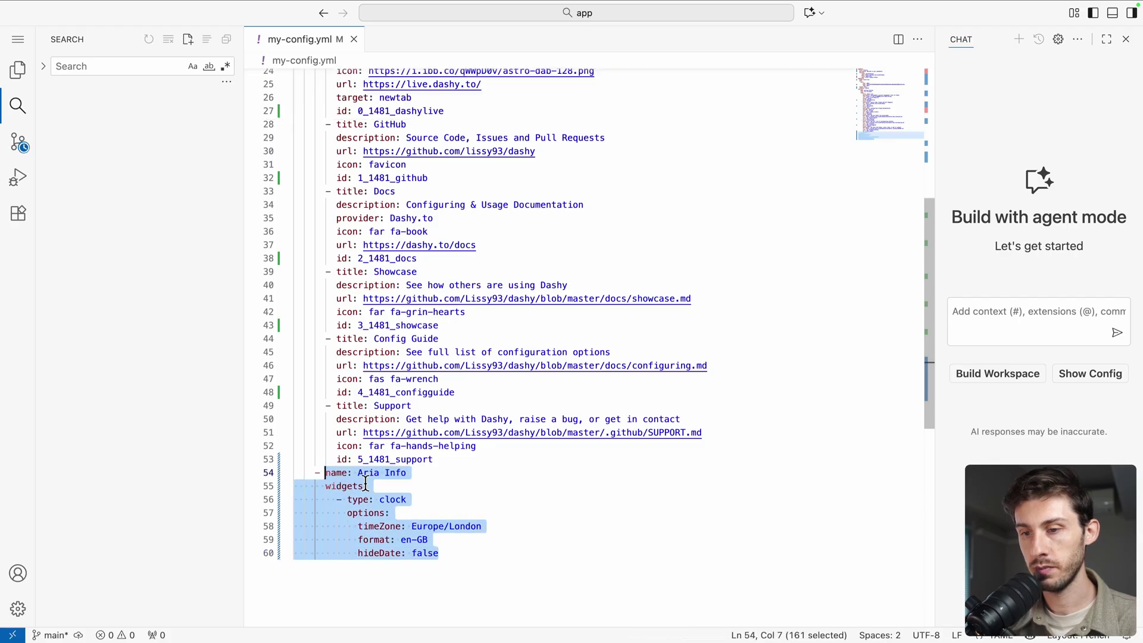
{"action": "key", "text": "Tab"}
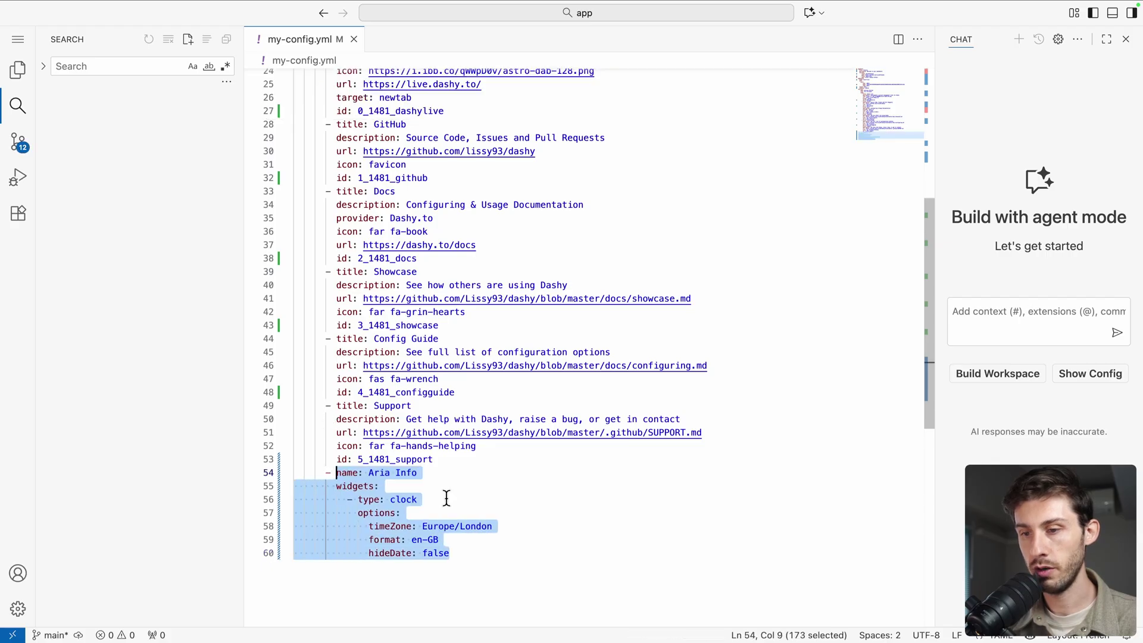
{"action": "left_click", "coordinate": [449, 499]}
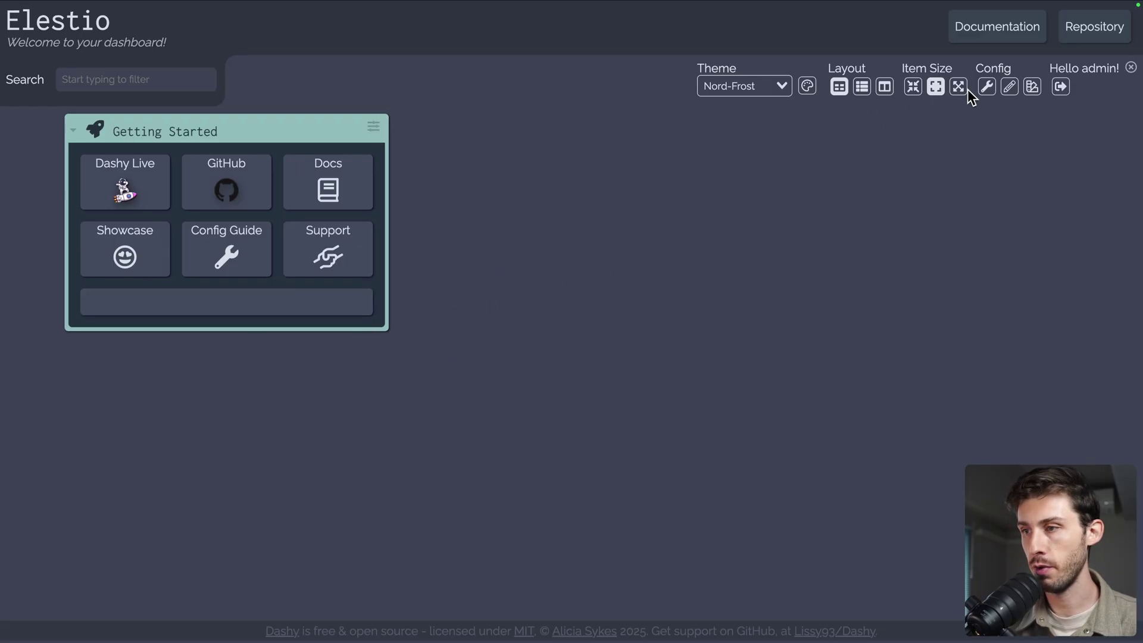
{"action": "left_click", "coordinate": [986, 87]}
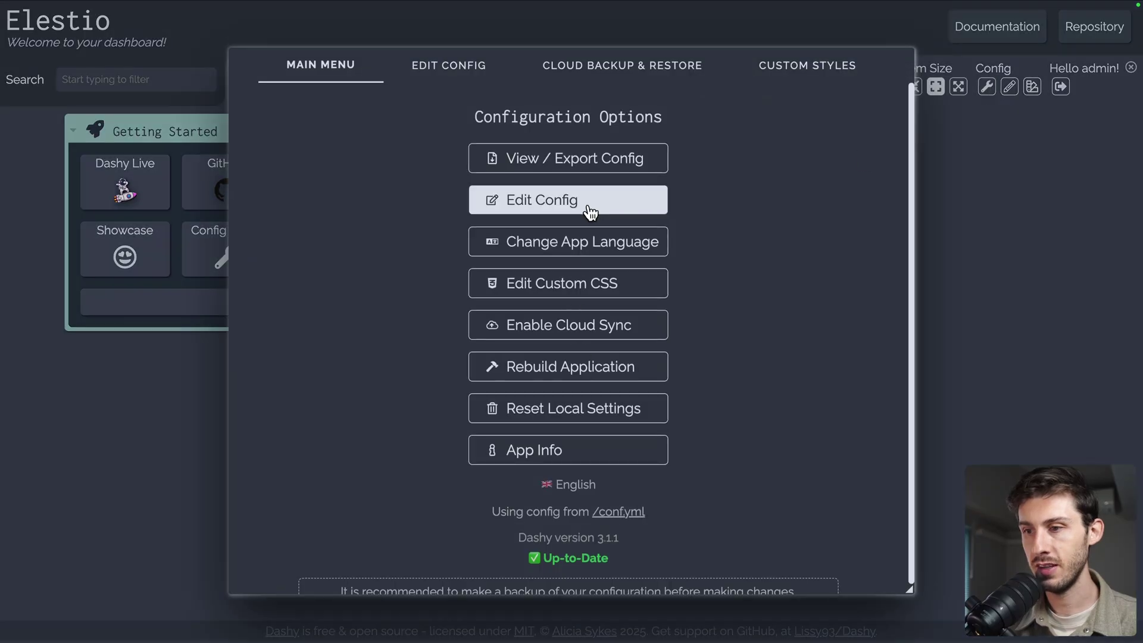
Open Edit Config in Code mode and locate the Aria Info block inside Getting Started's items.
{"action": "left_click", "coordinate": [590, 213]}
{"action": "left_click", "coordinate": [396, 97]}
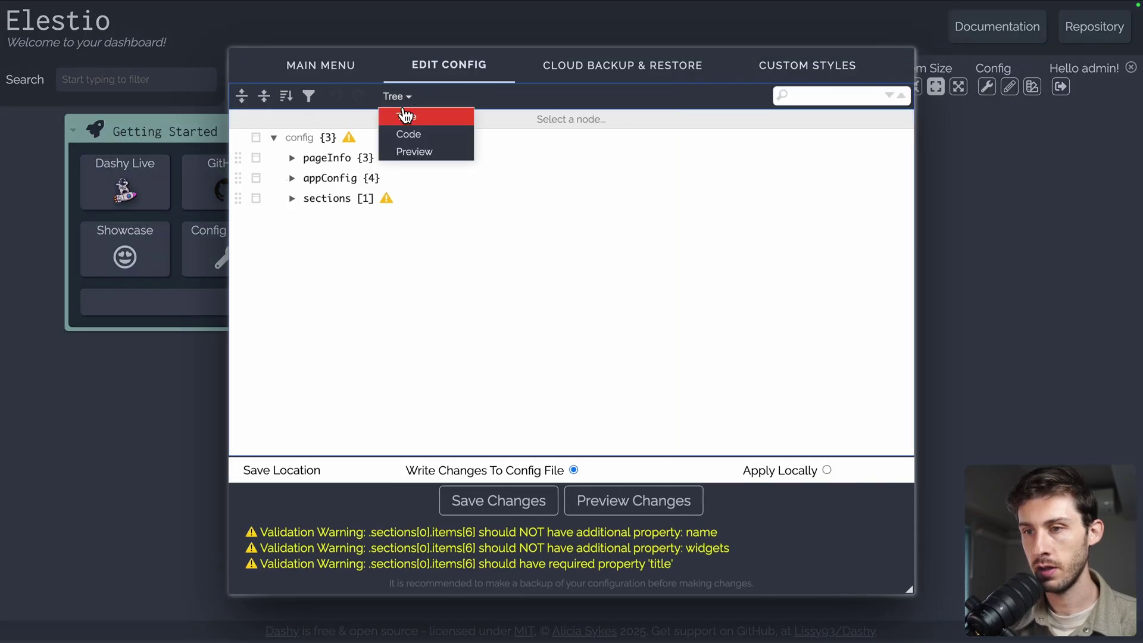
{"action": "left_click", "coordinate": [408, 134]}
{"action": "scroll", "coordinate": [326, 326], "scroll_direction": "down", "scroll_amount": 10}
{"action": "scroll", "coordinate": [327, 326], "scroll_direction": "up", "scroll_amount": 10}
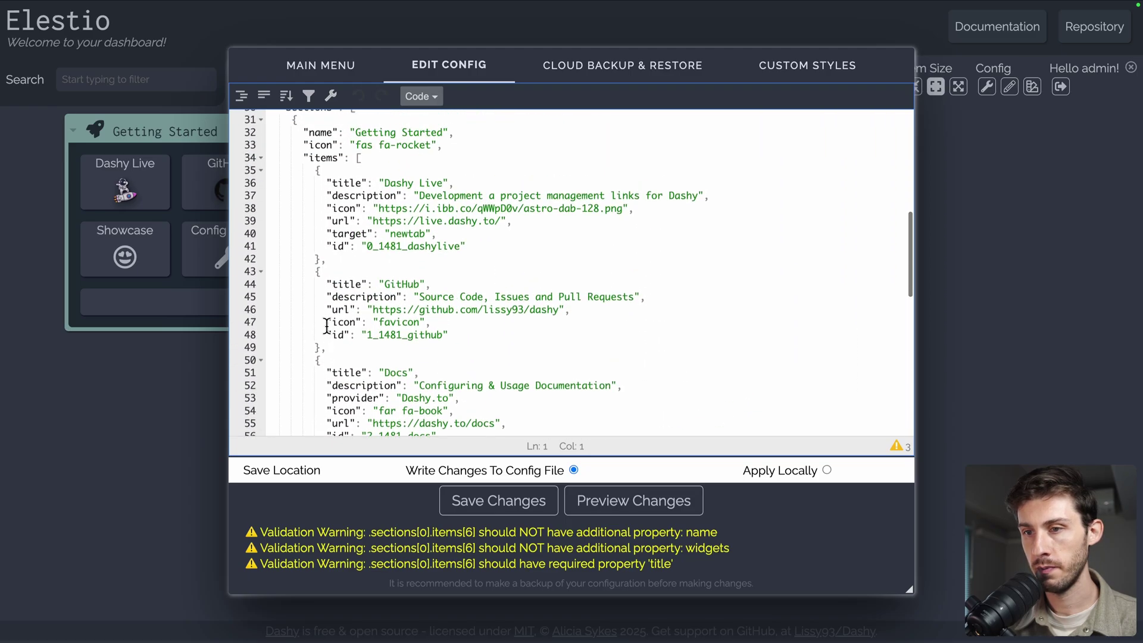
{"action": "scroll", "coordinate": [327, 327], "scroll_direction": "up", "scroll_amount": 2}
{"action": "scroll", "coordinate": [354, 222], "scroll_direction": "down", "scroll_amount": 10}
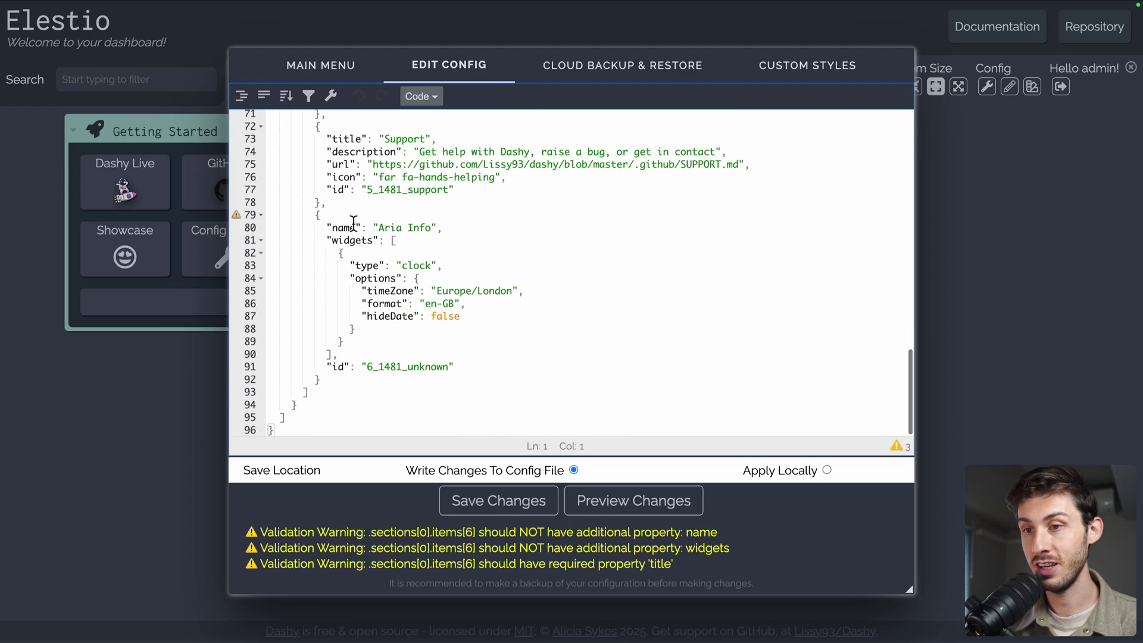
{"action": "left_click", "coordinate": [340, 203]}
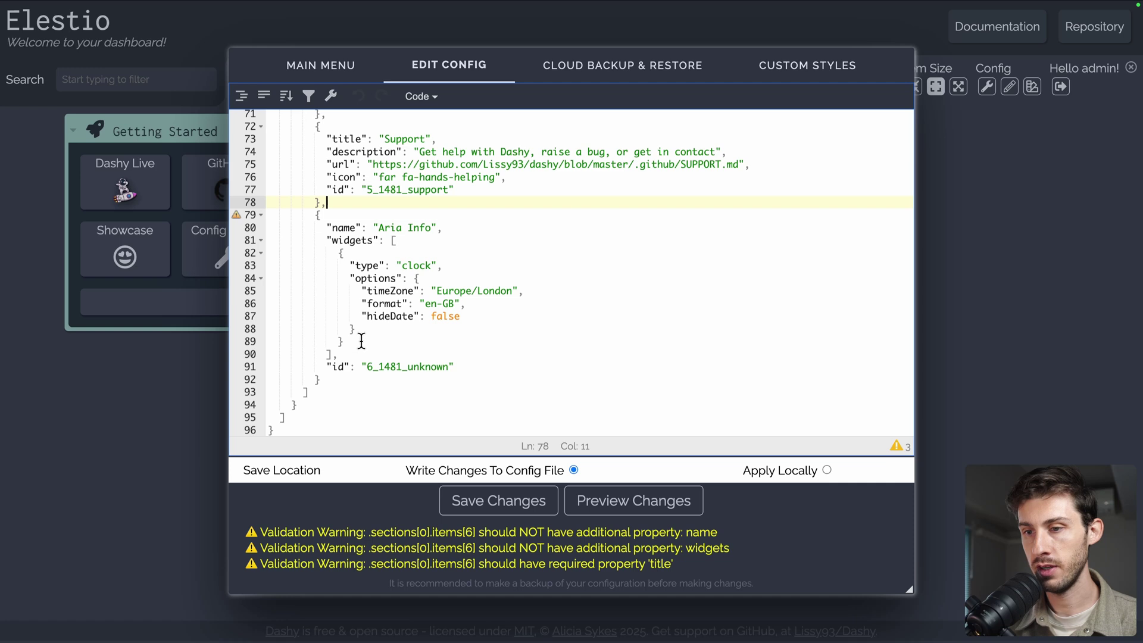
Cut the Aria Info block from Getting Started's items and paste it after that section.
{"action": "left_click", "coordinate": [322, 379], "text": "shift"}
{"action": "key", "text": "Delete"}
{"action": "key", "text": "BackSpace"}
{"action": "scroll", "coordinate": [262, 348], "scroll_direction": "up", "scroll_amount": 5}
{"action": "key", "text": "alt+l"}
{"action": "left_click", "coordinate": [344, 404]}
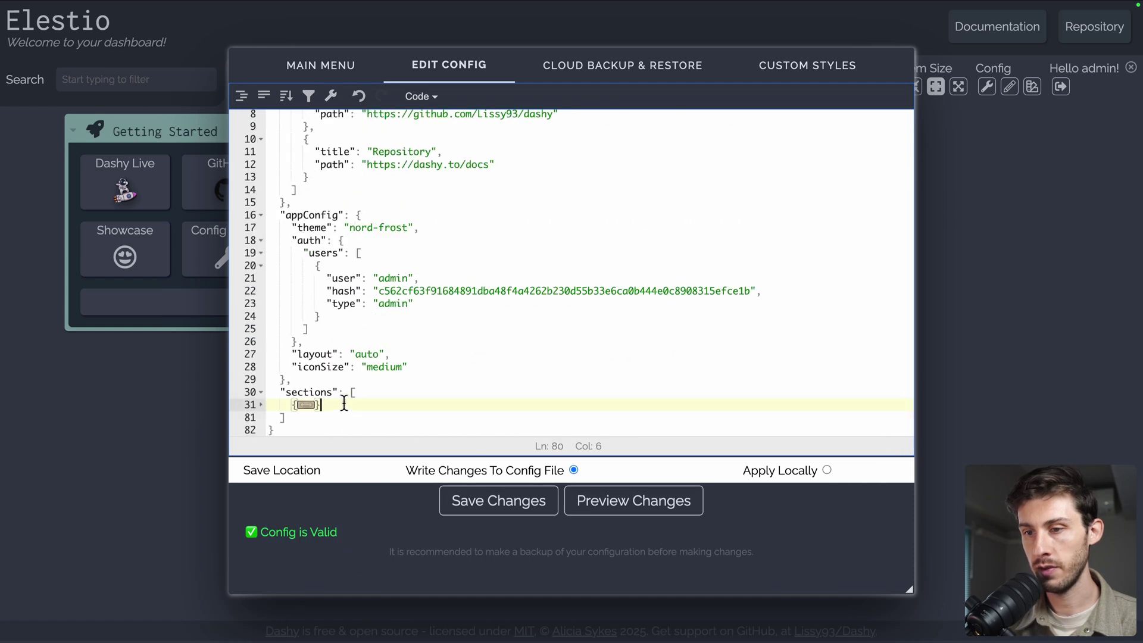
{"action": "key", "text": "ctrl+v"}
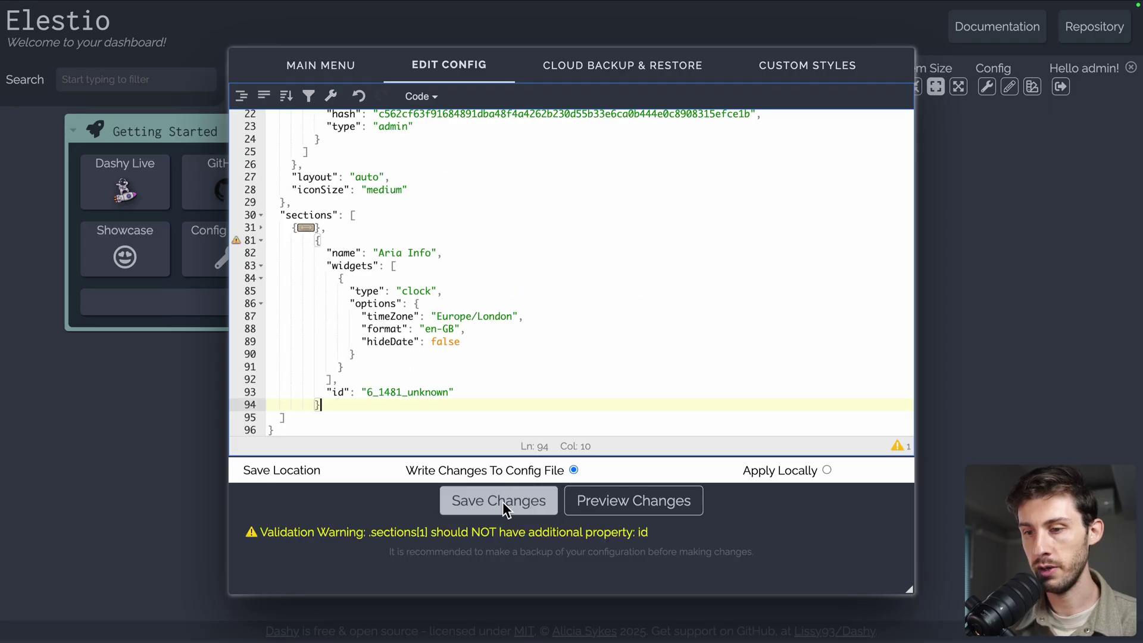
Delete the leftover id line from Aria Info and save the config changes.
{"action": "left_click", "coordinate": [487, 380]}
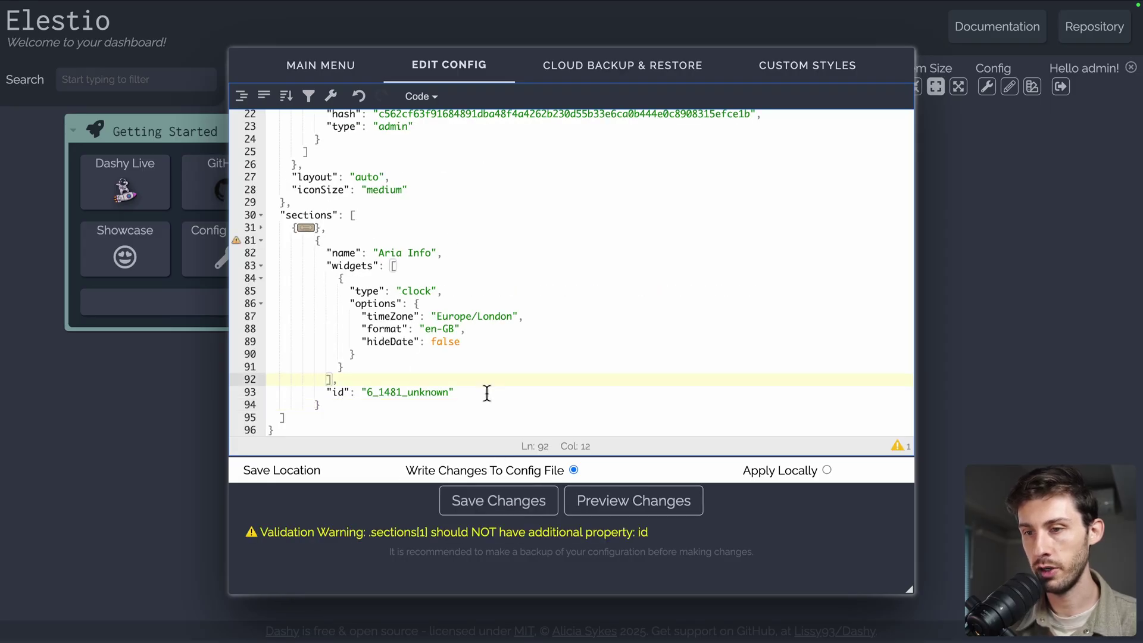
{"action": "left_click", "coordinate": [463, 390], "text": "shift"}
{"action": "key", "text": "BackSpace"}
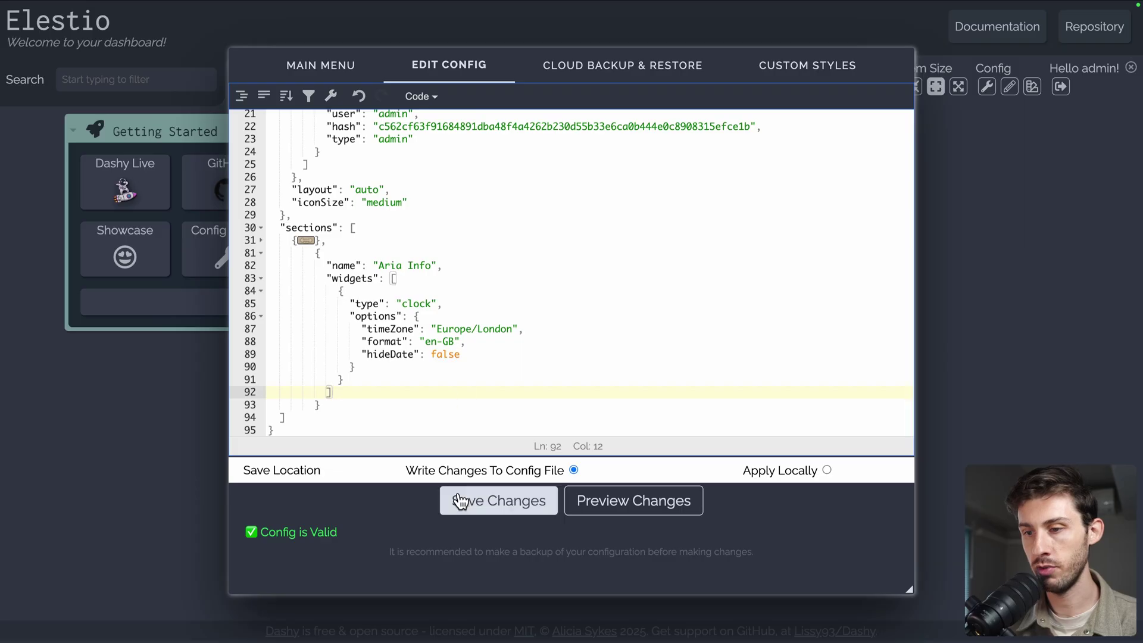
{"action": "left_click", "coordinate": [468, 513]}
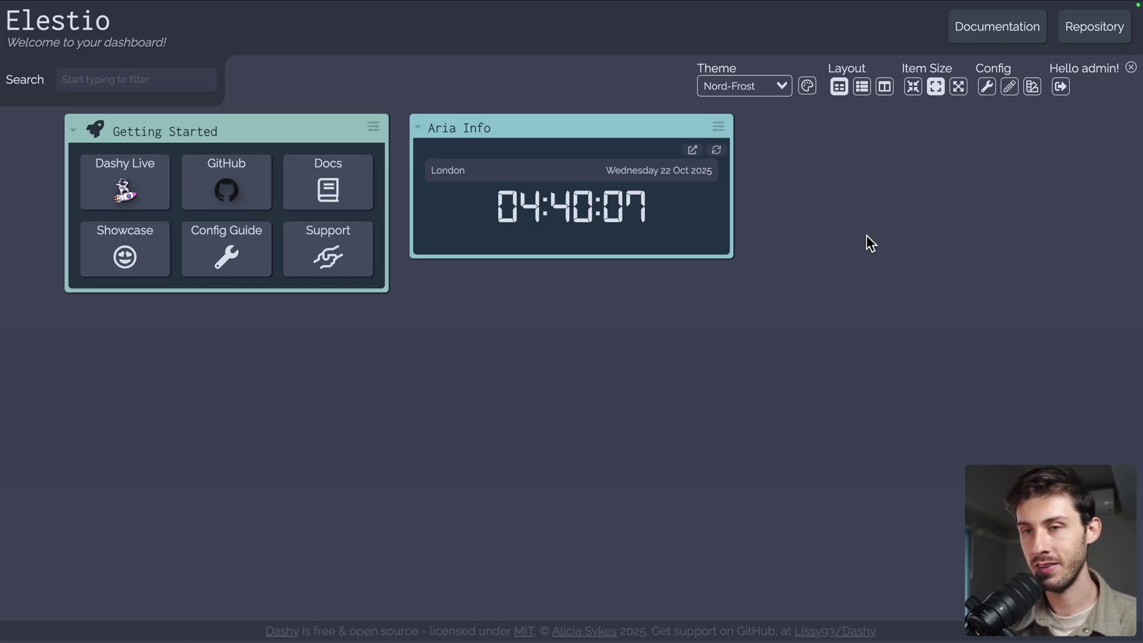
Reopen Dashy's Configuration Options menu from the Config wrench icon.
{"action": "left_click", "coordinate": [987, 88]}
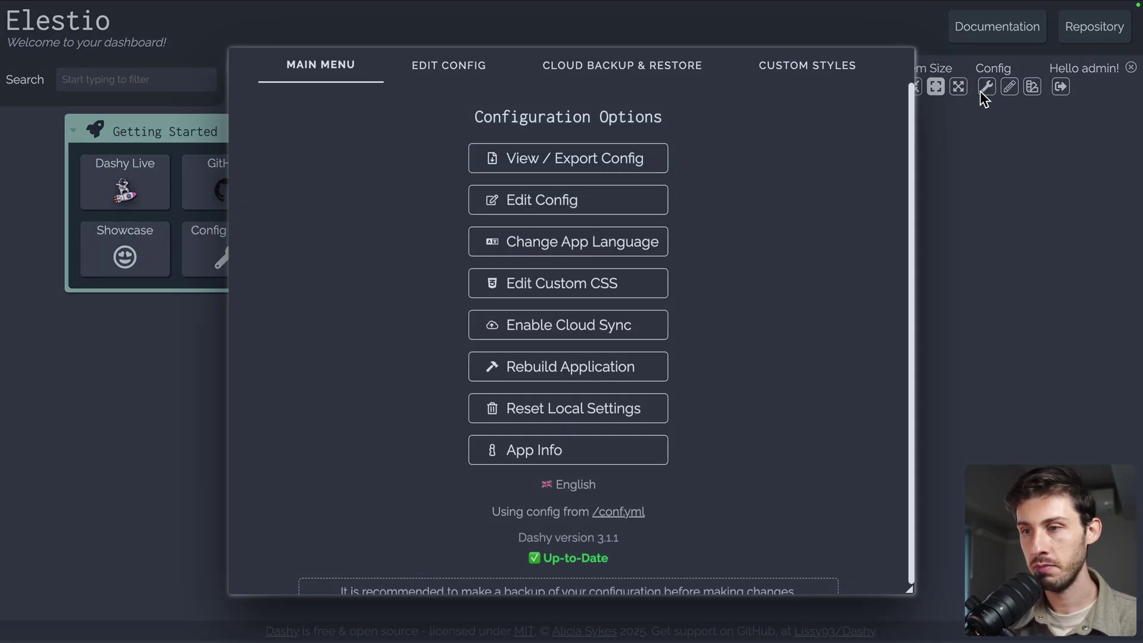
Open Edit Config, view it as Code, then return to Tree to check sections [2] and validity.
{"action": "left_click", "coordinate": [566, 202]}
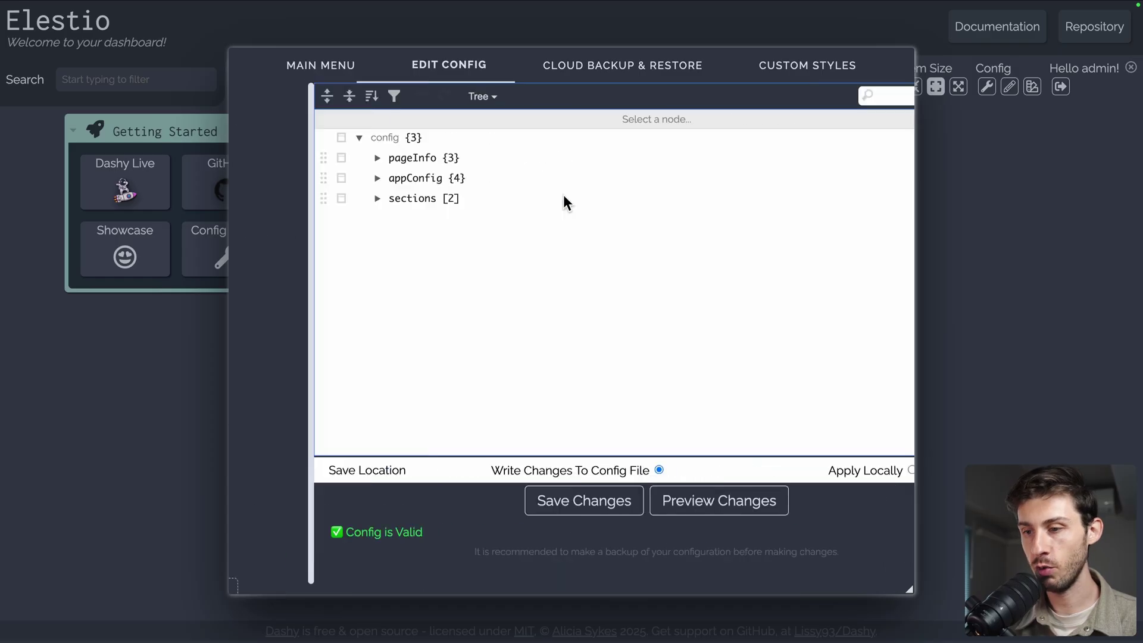
{"action": "left_click", "coordinate": [402, 96]}
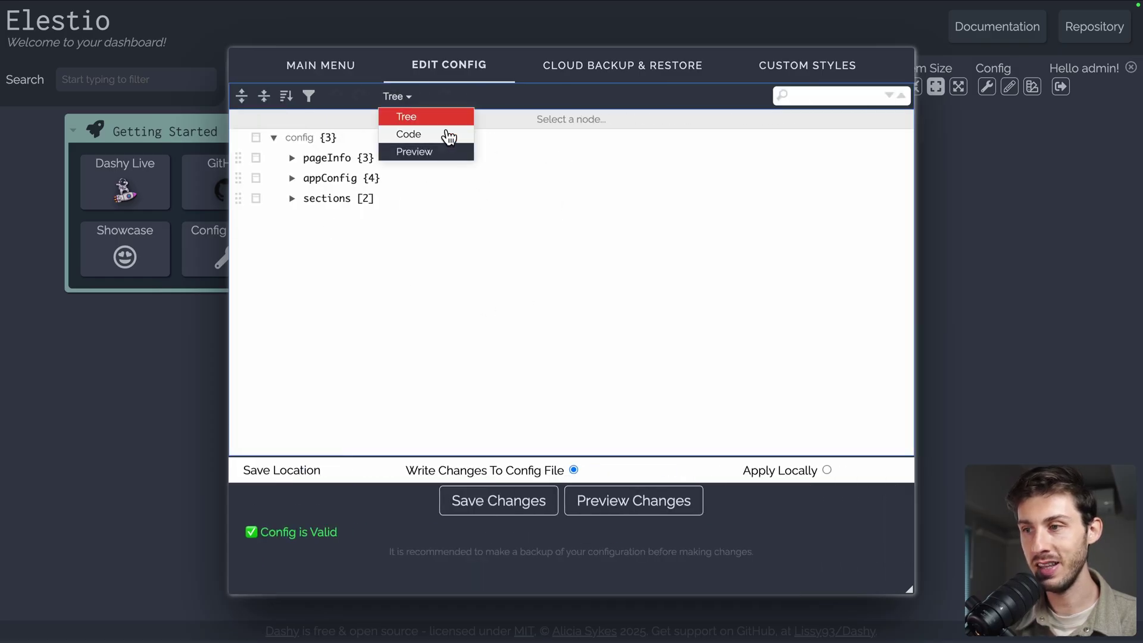
{"action": "left_click", "coordinate": [438, 134]}
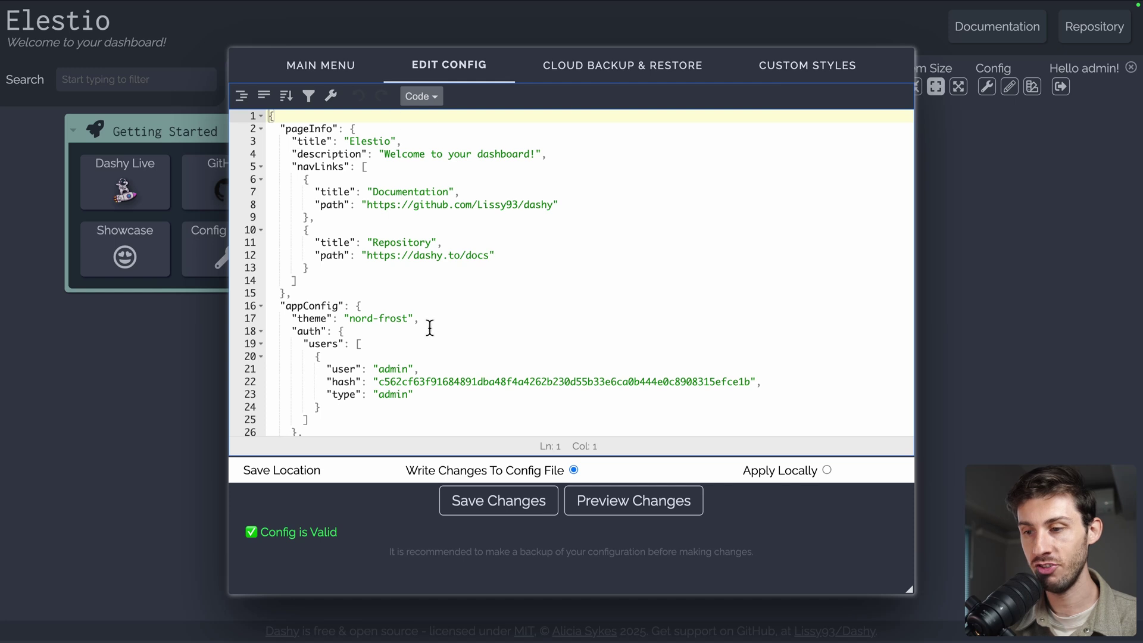
{"action": "left_click", "coordinate": [421, 101]}
{"action": "left_click", "coordinate": [425, 116]}
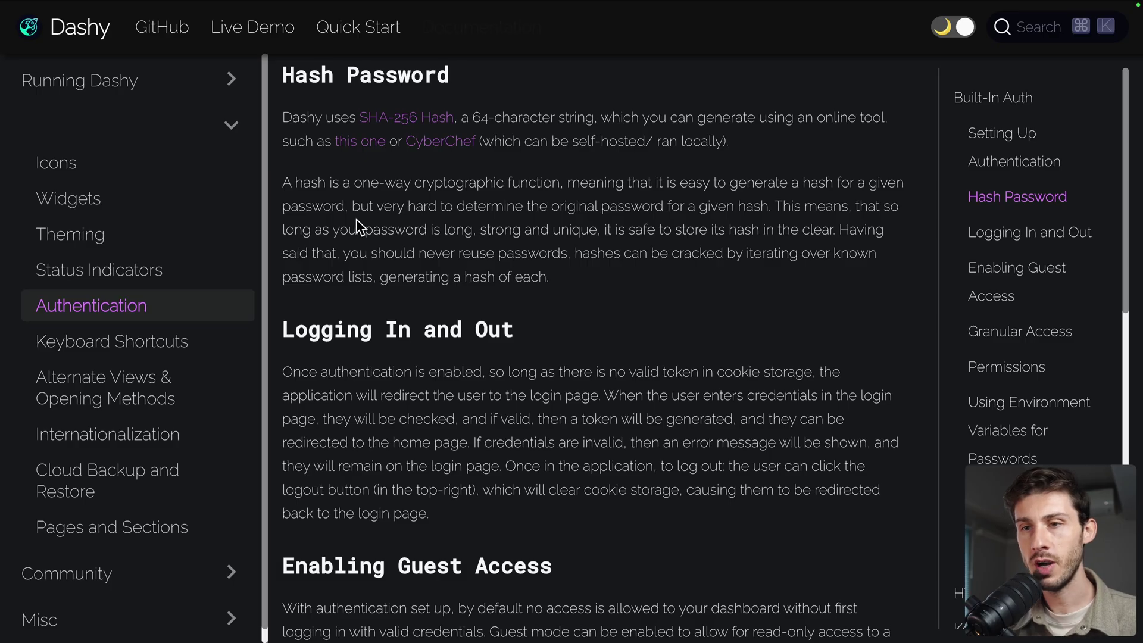
Go to the Widgets docs page and scroll to the Clock options table and Europe/London example.
{"action": "left_click", "coordinate": [76, 202]}
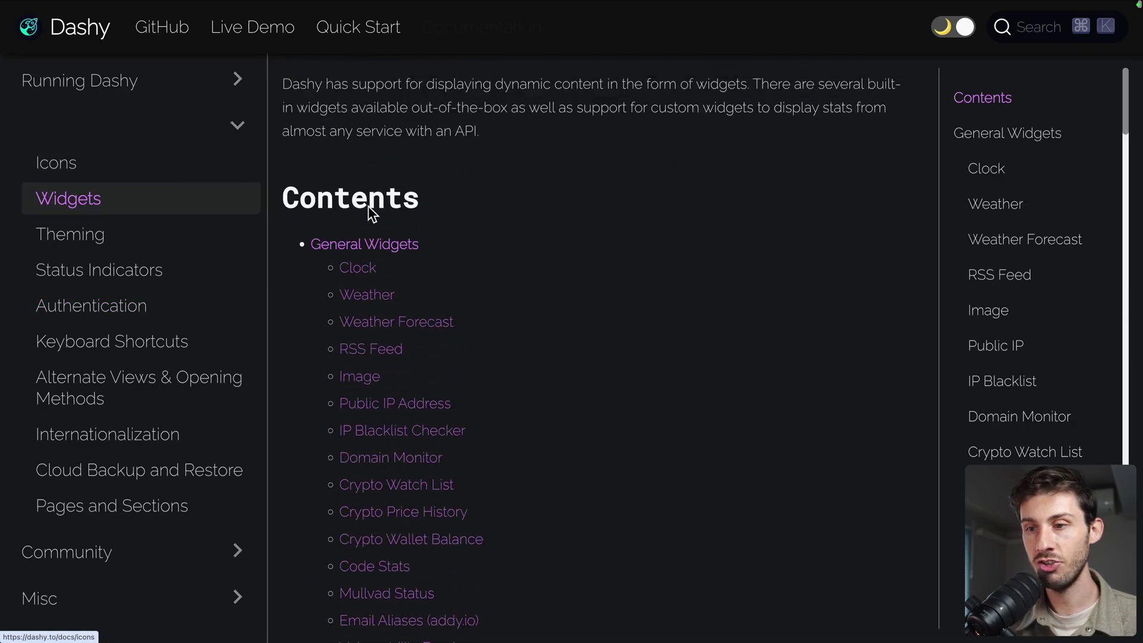
{"action": "scroll", "coordinate": [633, 275], "scroll_direction": "down", "scroll_amount": 2}
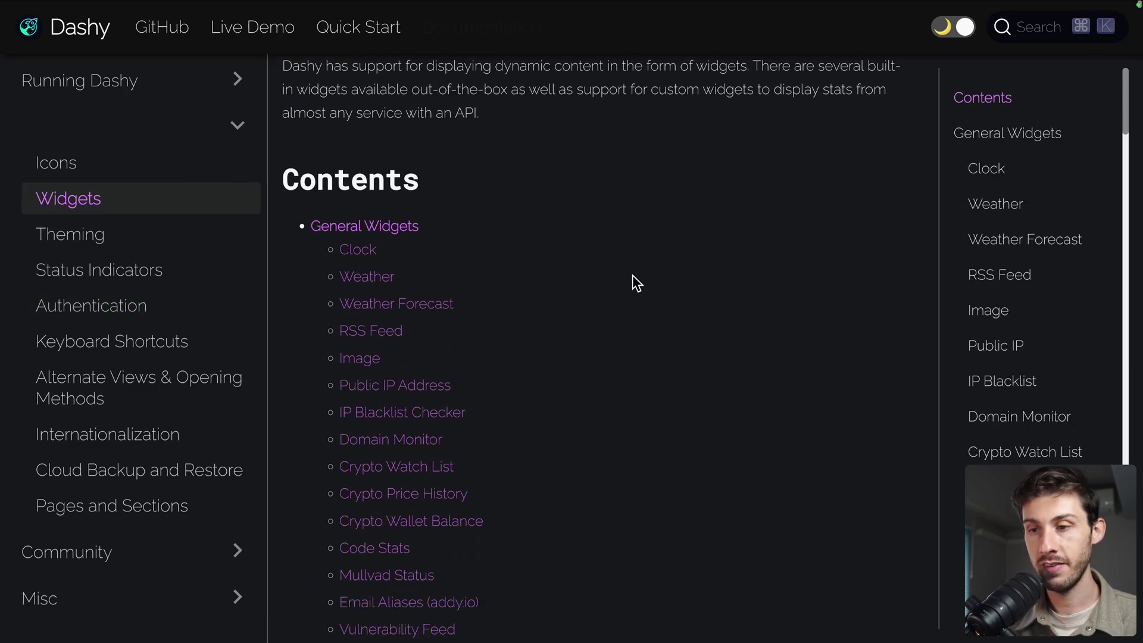
{"action": "left_click", "coordinate": [362, 250]}
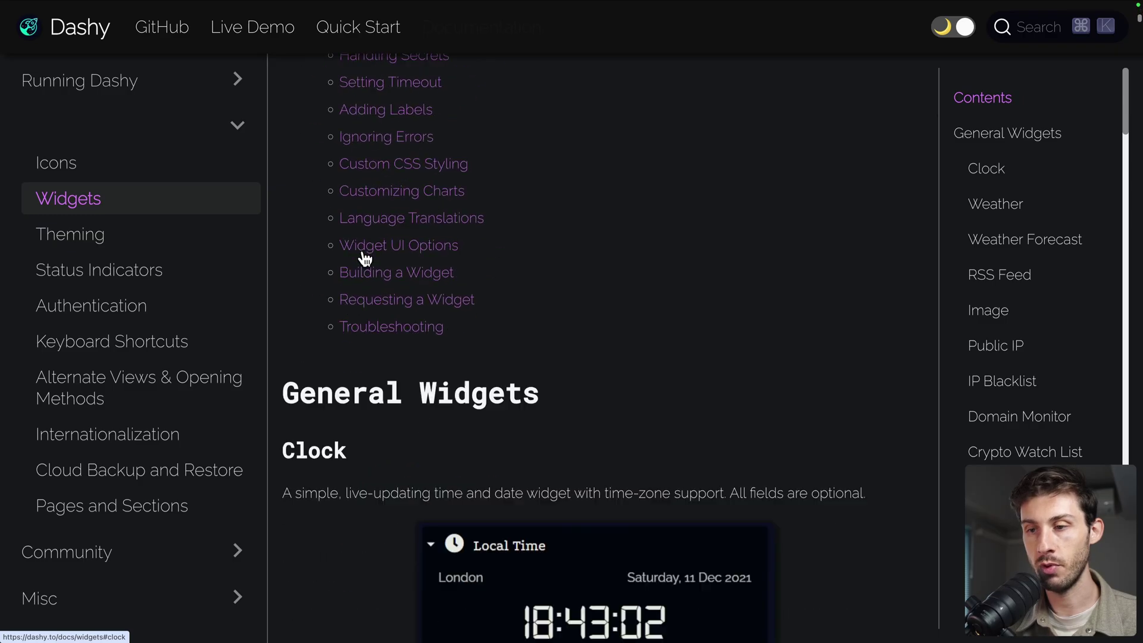
{"action": "scroll", "coordinate": [362, 250], "scroll_direction": "down", "scroll_amount": 15}
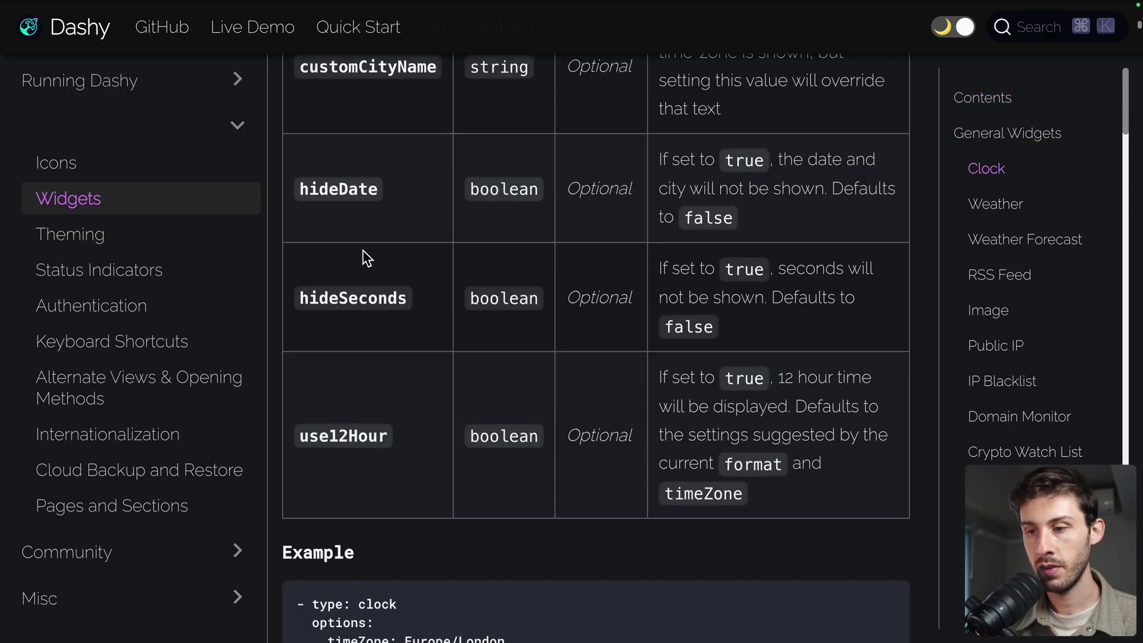
{"action": "scroll", "coordinate": [363, 250], "scroll_direction": "down", "scroll_amount": 1}
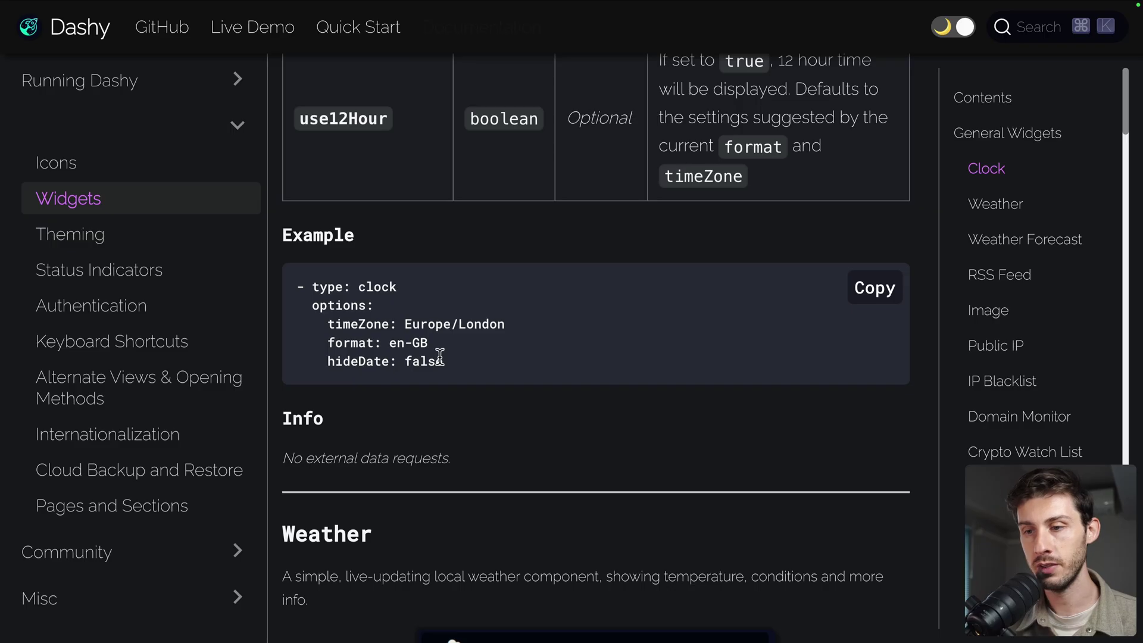
{"action": "scroll", "coordinate": [1043, 272], "scroll_direction": "down", "scroll_amount": 2}
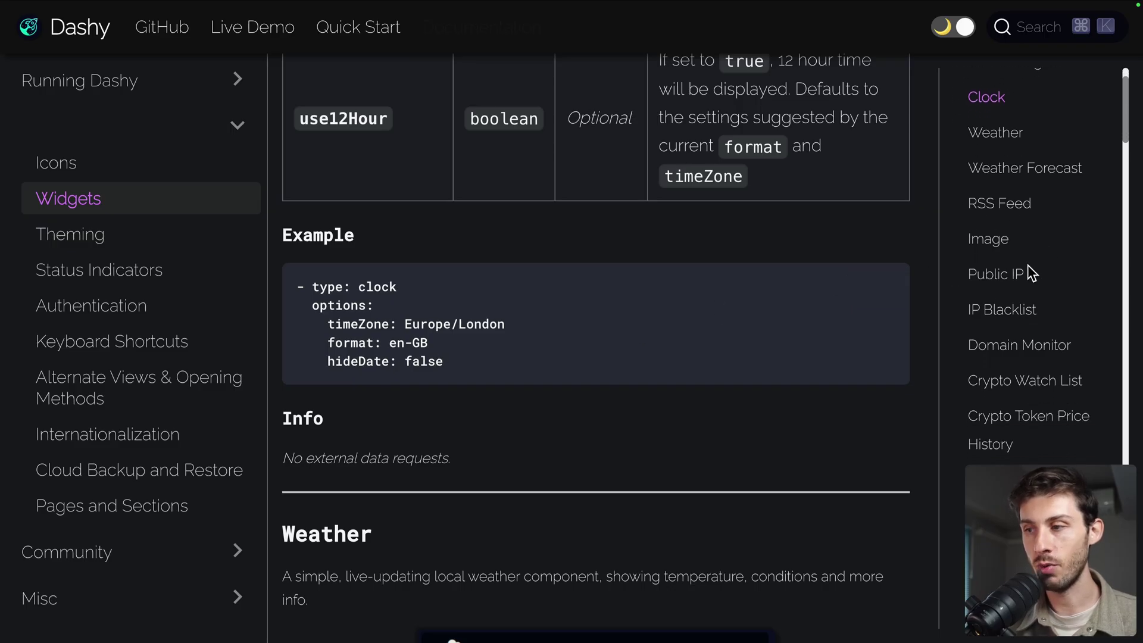
Jump through the Weather and Image sections to the IP Blacklist ipAddress and apiKey options.
{"action": "left_click", "coordinate": [992, 136]}
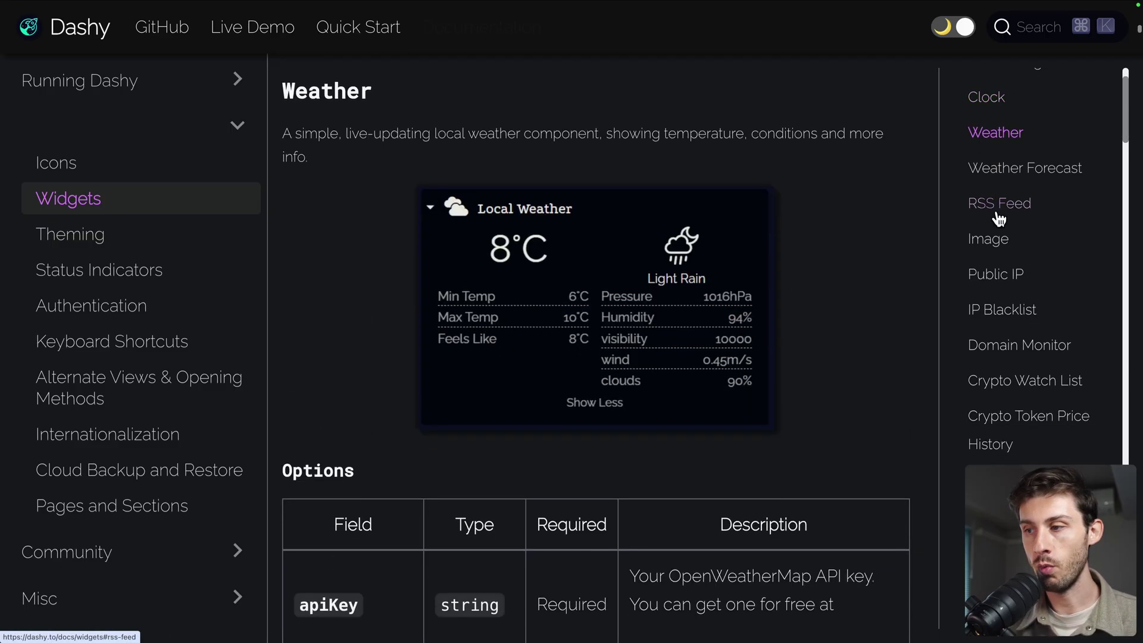
{"action": "left_click", "coordinate": [1003, 250]}
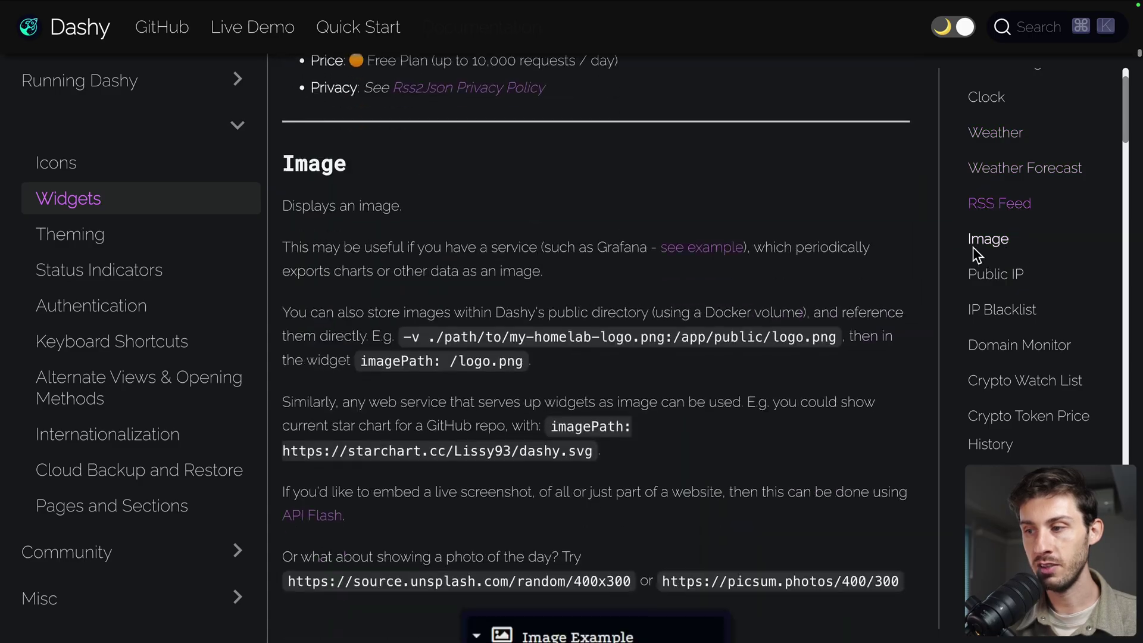
{"action": "left_click", "coordinate": [992, 310]}
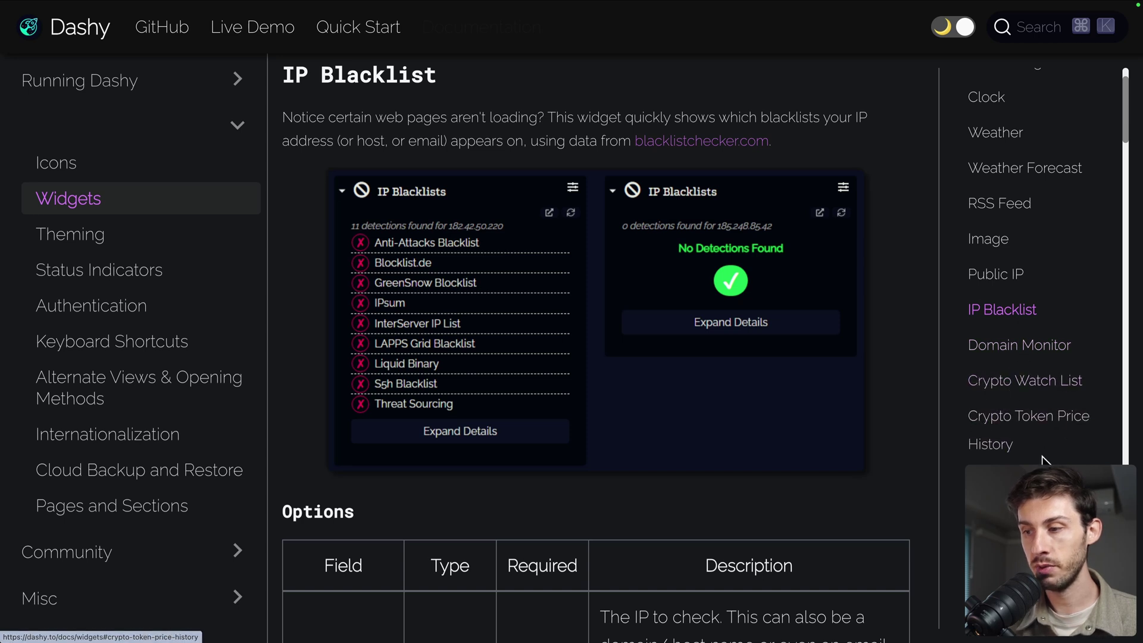
{"action": "scroll", "coordinate": [1044, 459], "scroll_direction": "down", "scroll_amount": 5}
{"action": "scroll", "coordinate": [1043, 462], "scroll_direction": "down", "scroll_amount": 3}
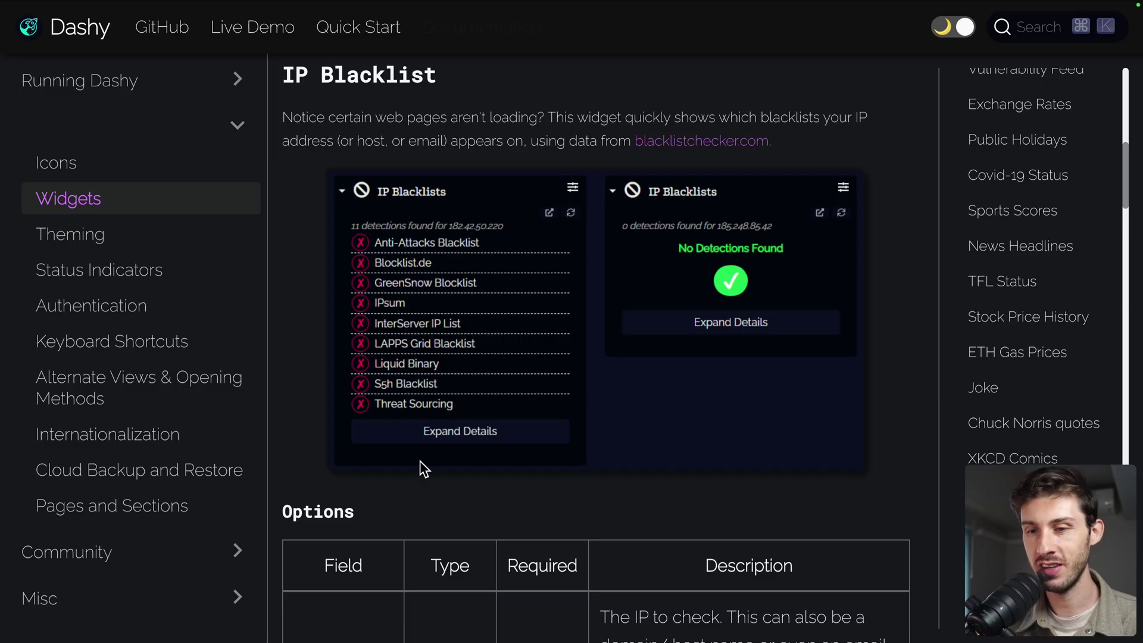
{"action": "scroll", "coordinate": [133, 430], "scroll_direction": "down", "scroll_amount": 6}
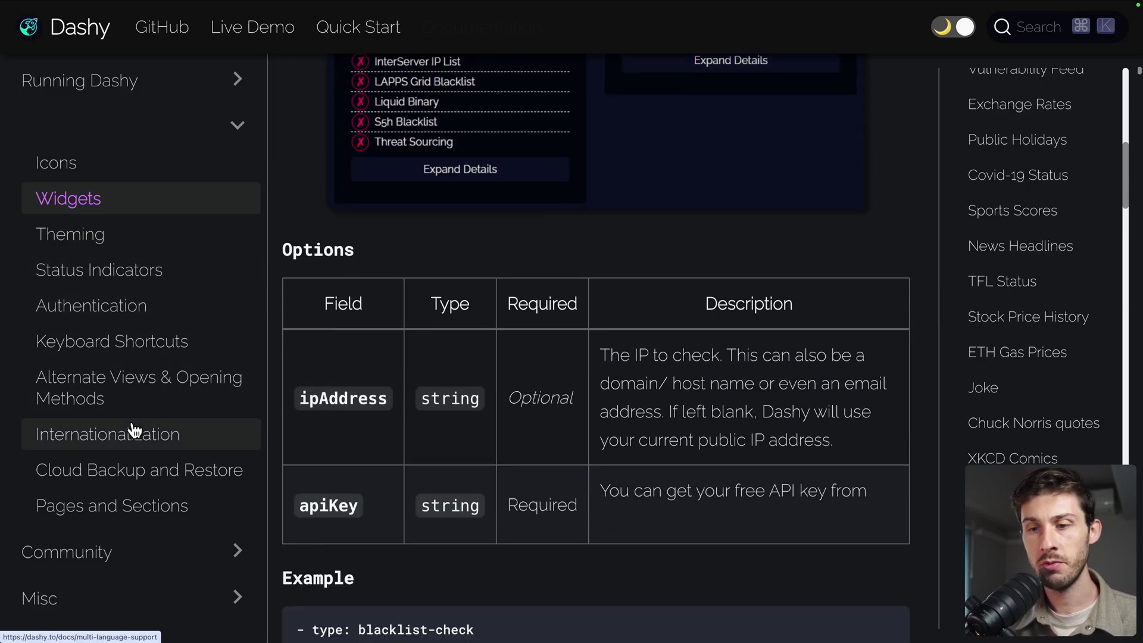